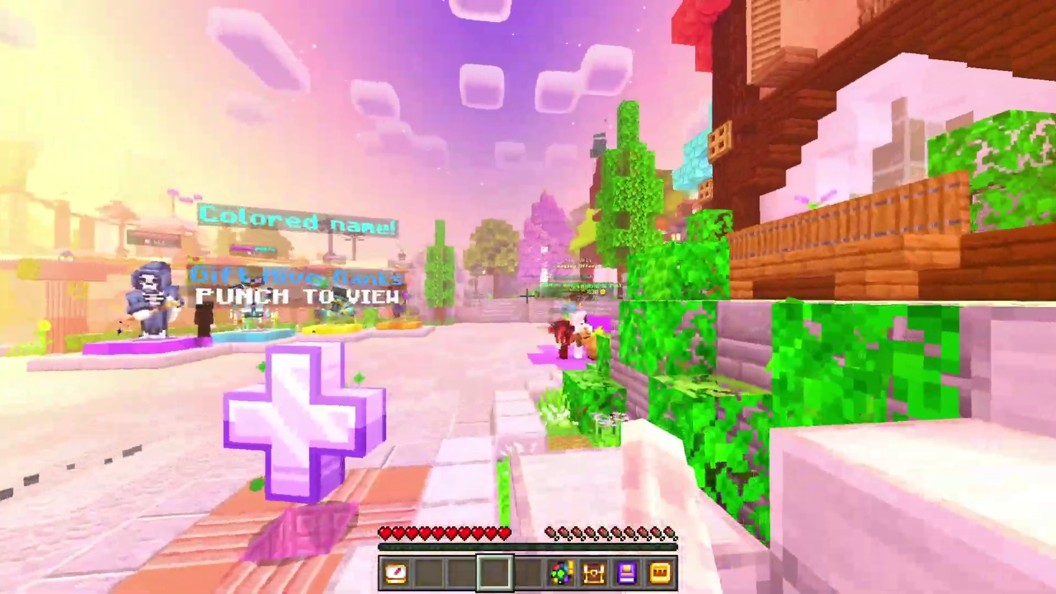
key(w)
key(space)
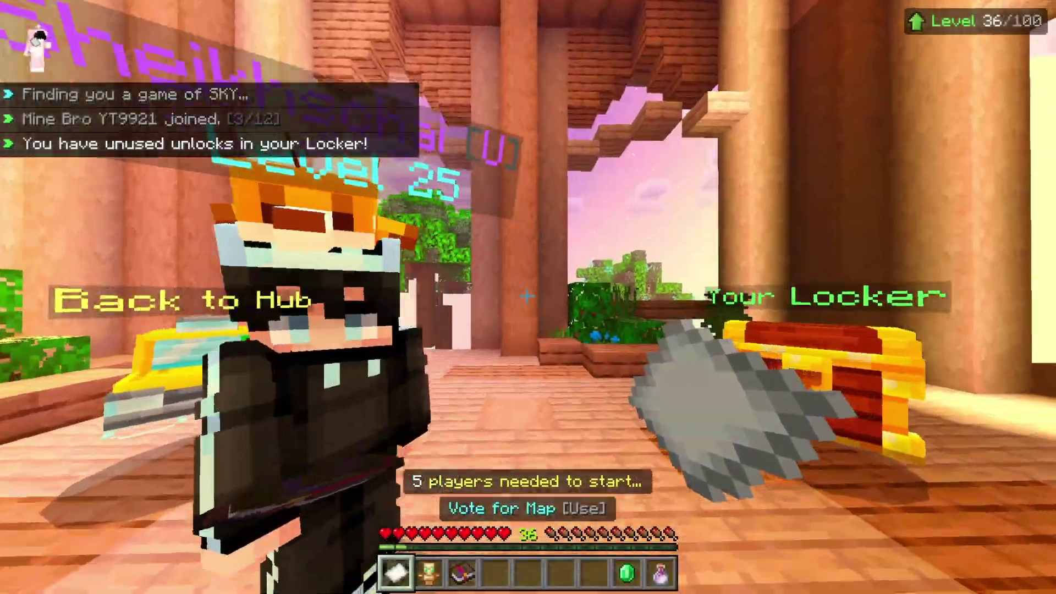
key(w)
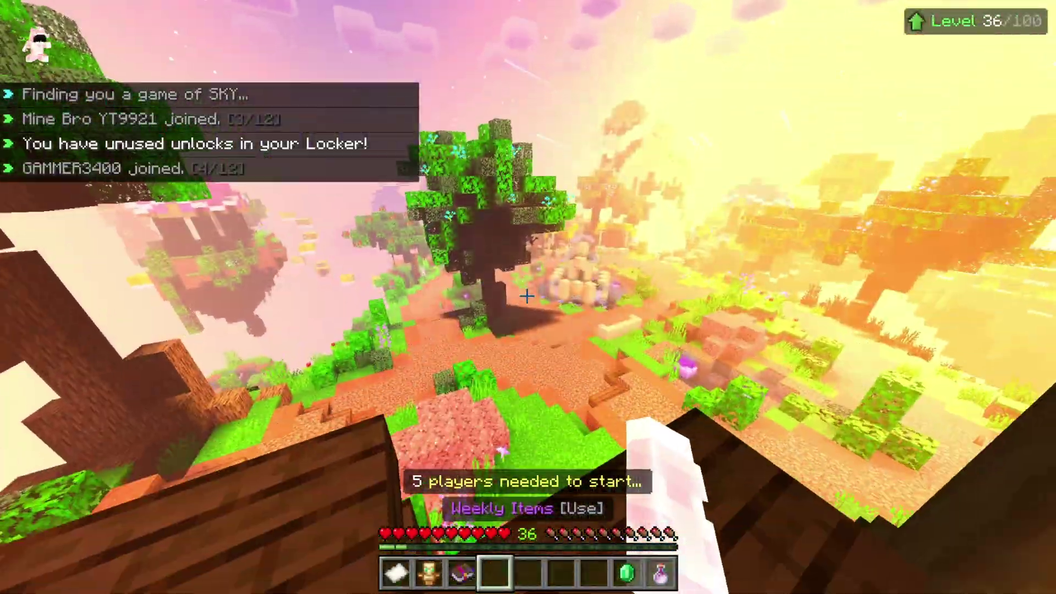
key(w)
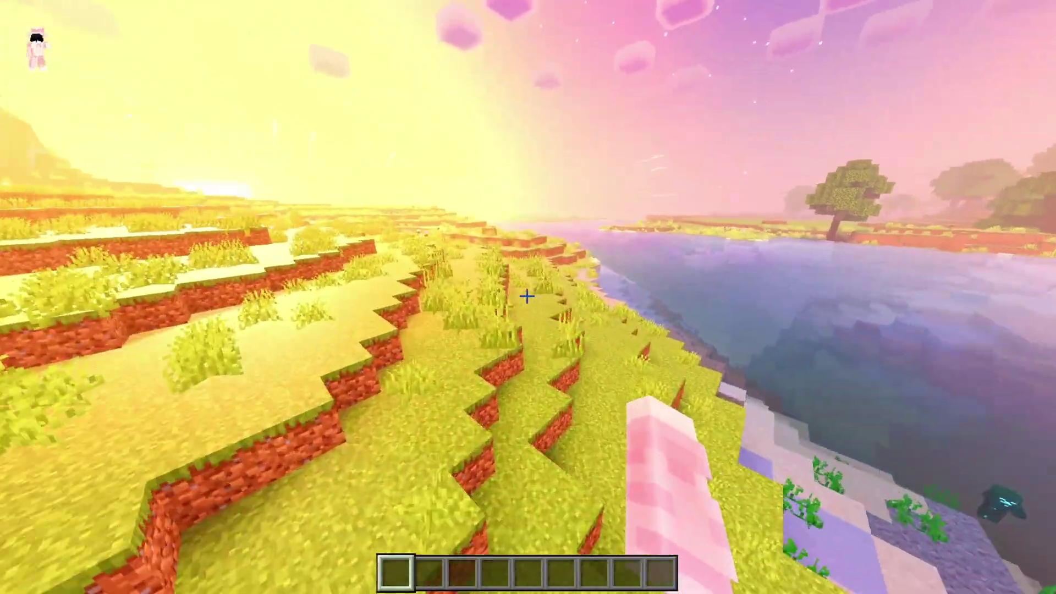
key(w)
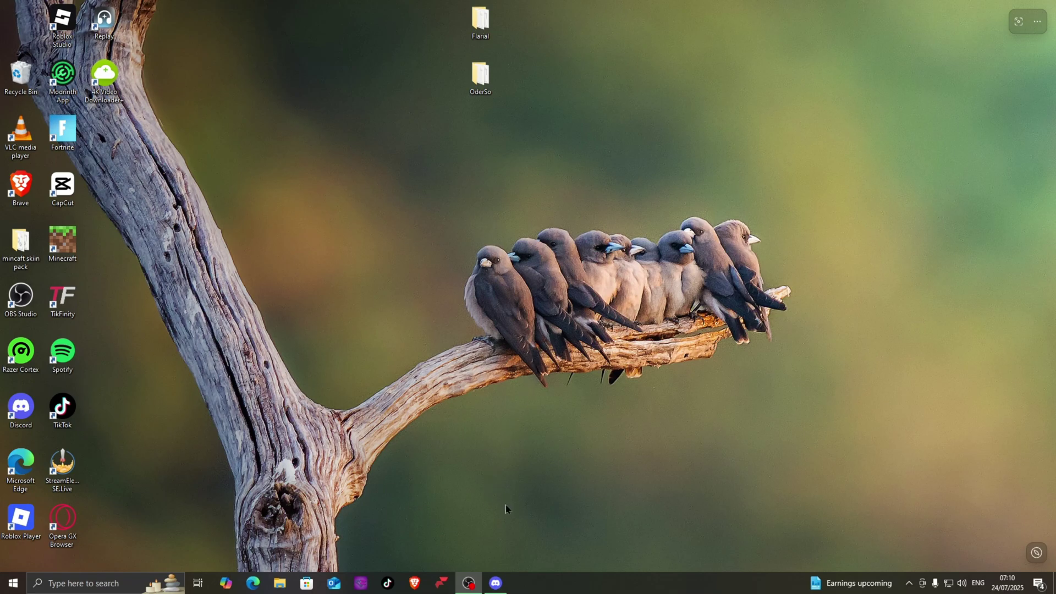
Switch to Discord and open the GitHub link to Render-dragon-shader-list posted in the shaders channel
click(495, 583)
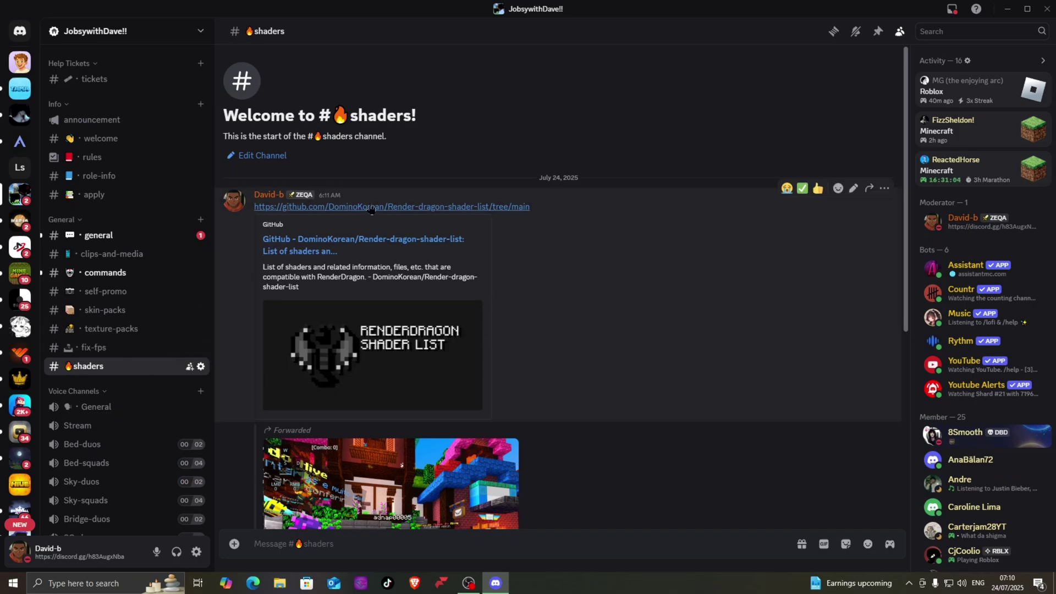
click(372, 207)
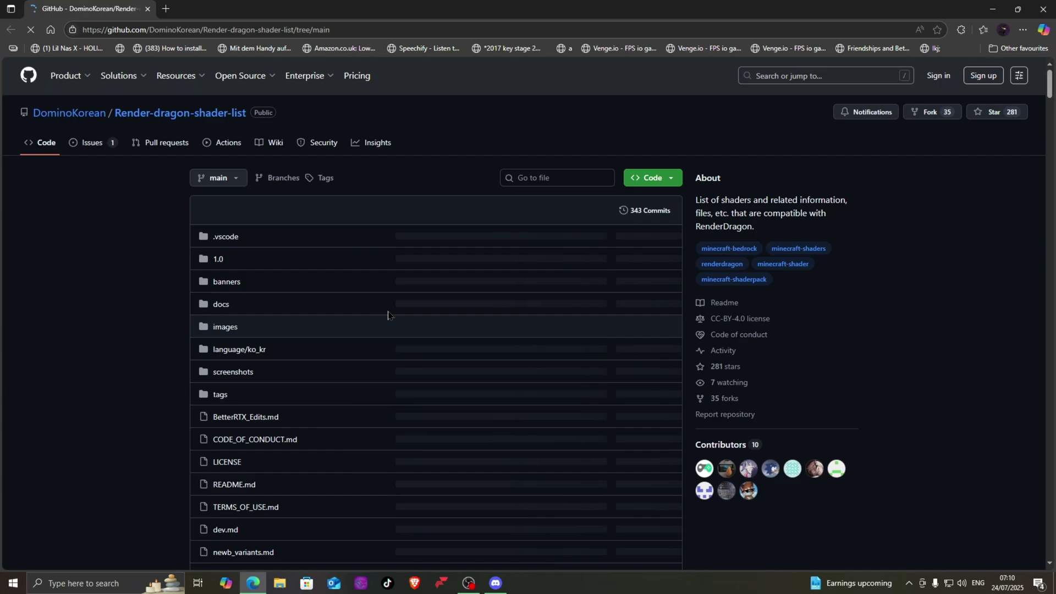
Find the Matject entry in the README and open its GitHub repository in a new browser tab
scroll(388, 314, down, 20)
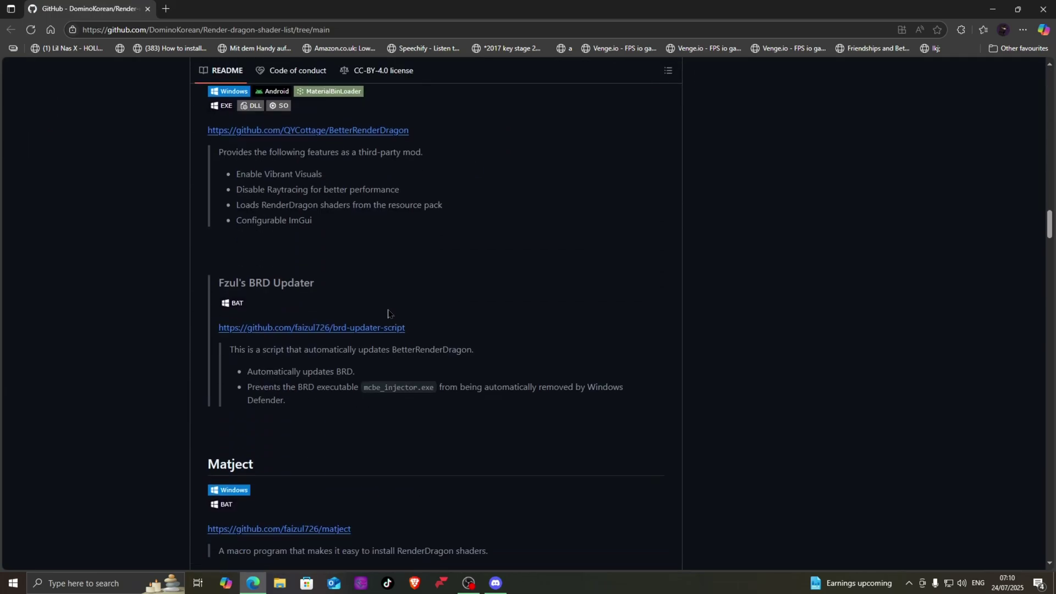
scroll(386, 314, down, 3)
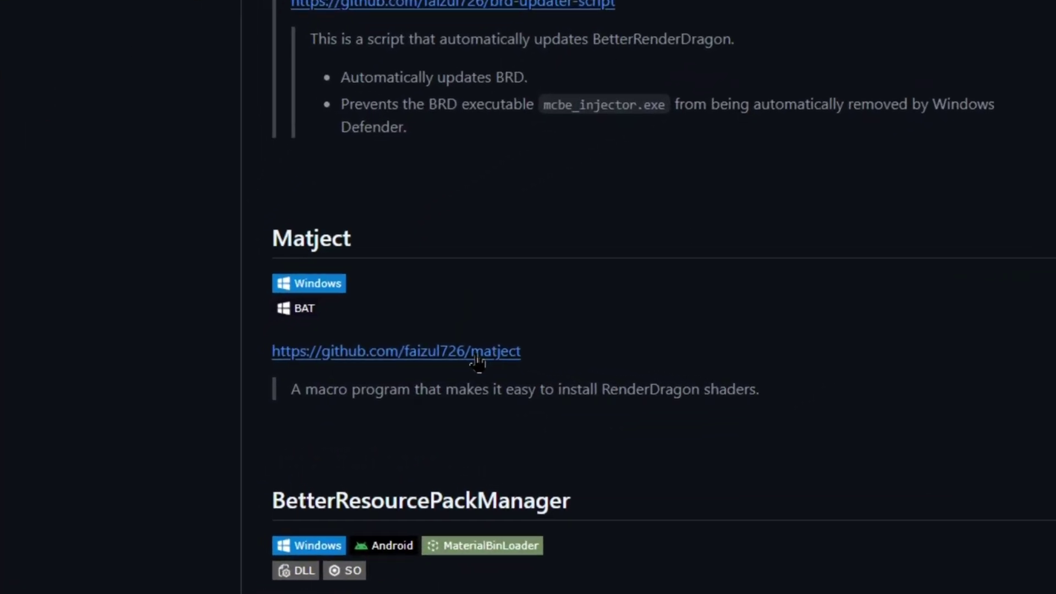
right_click(477, 361)
click(611, 369)
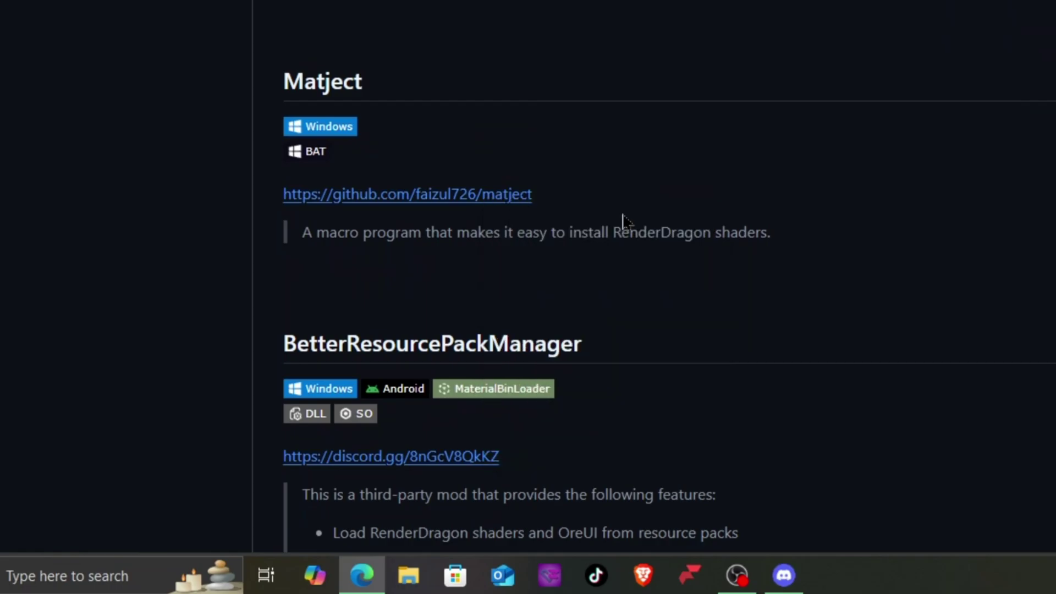
click(218, 8)
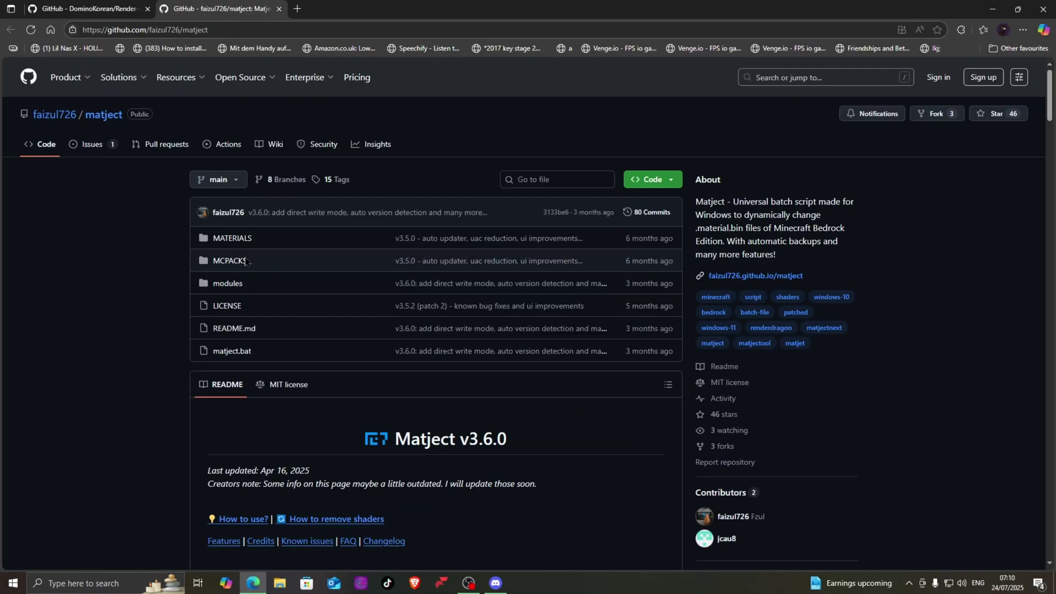
Download the Matject repository as a ZIP file
click(670, 180)
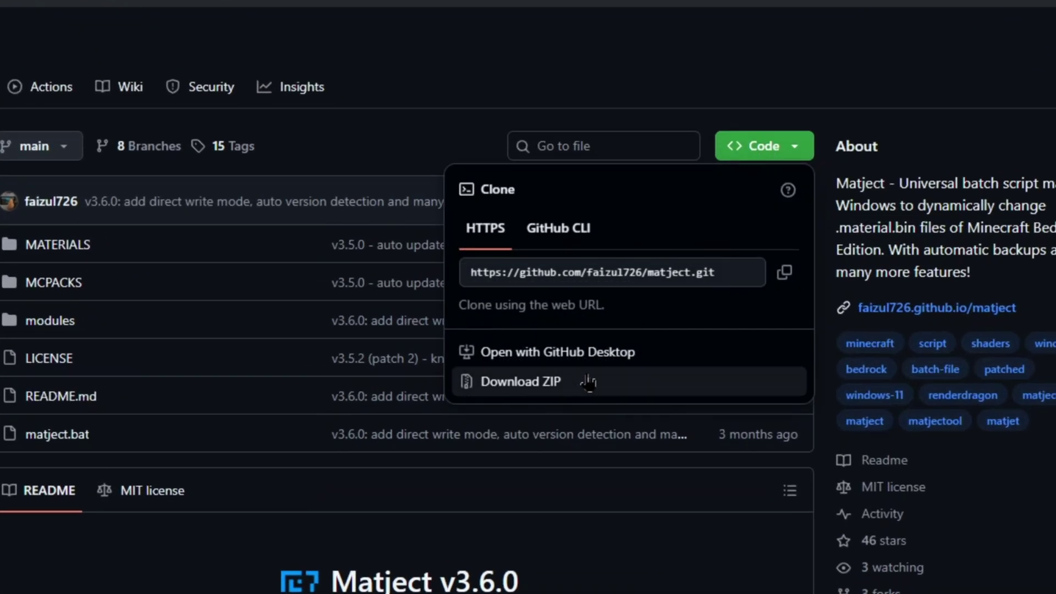
click(569, 383)
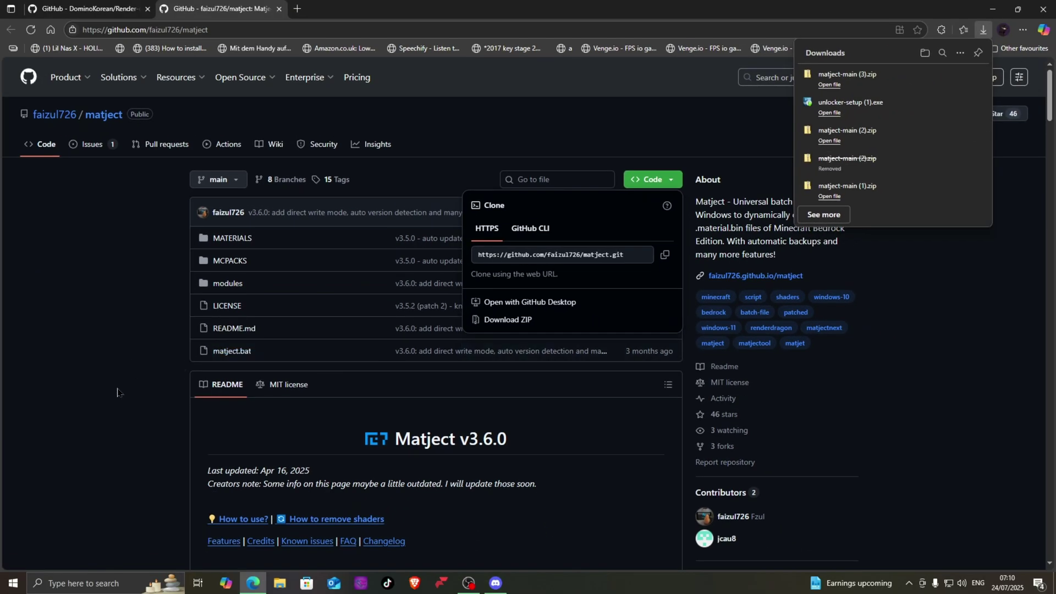
click(117, 392)
Open the IObit Unlocker page from the Matject README's Credits section and download the free installer
scroll(355, 312, down, 15)
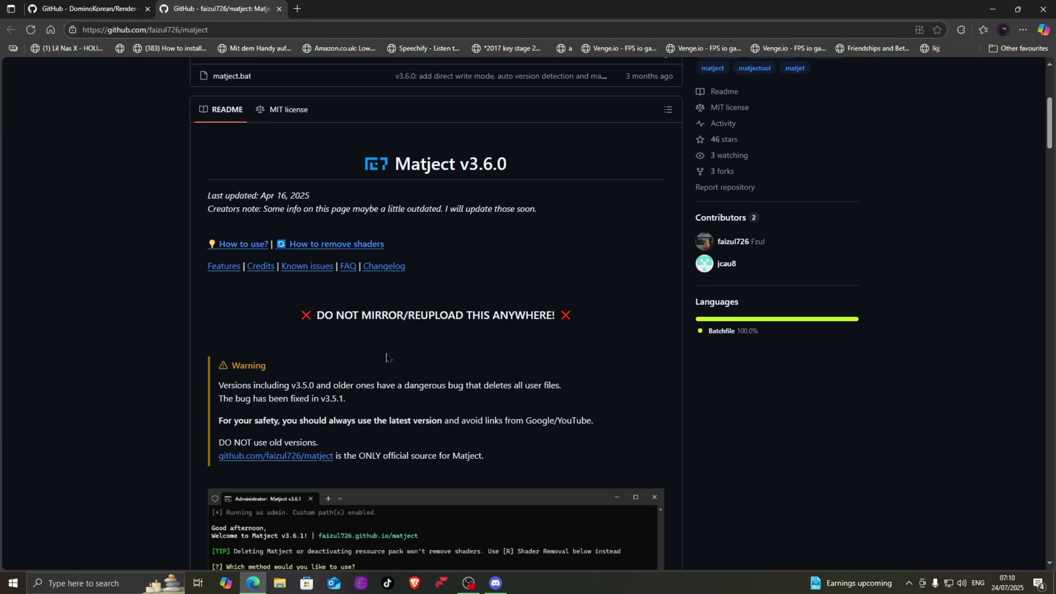
scroll(356, 312, up, 10)
scroll(347, 308, down, 8)
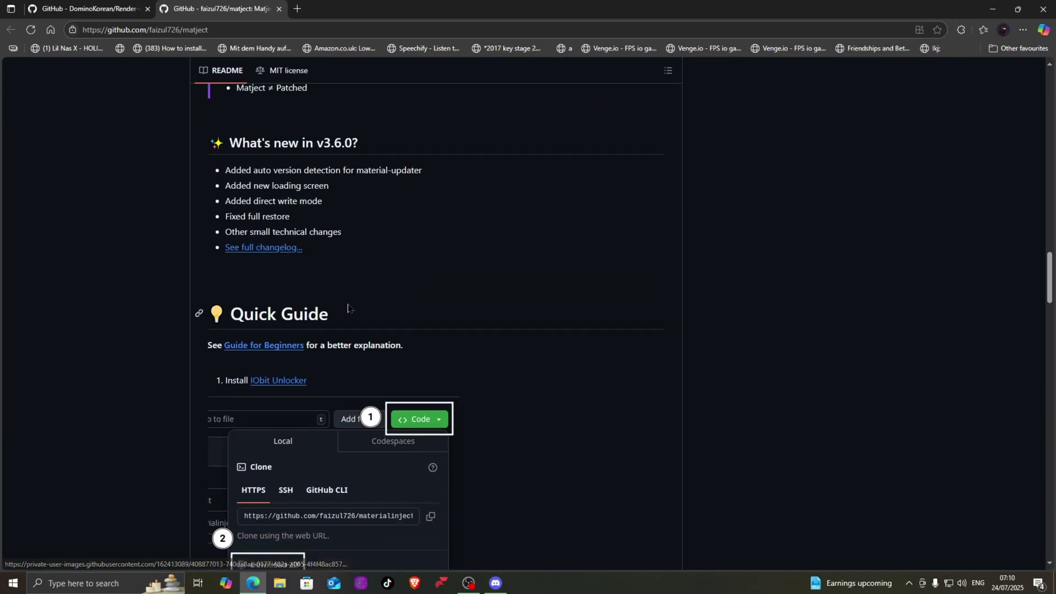
scroll(345, 305, down, 10)
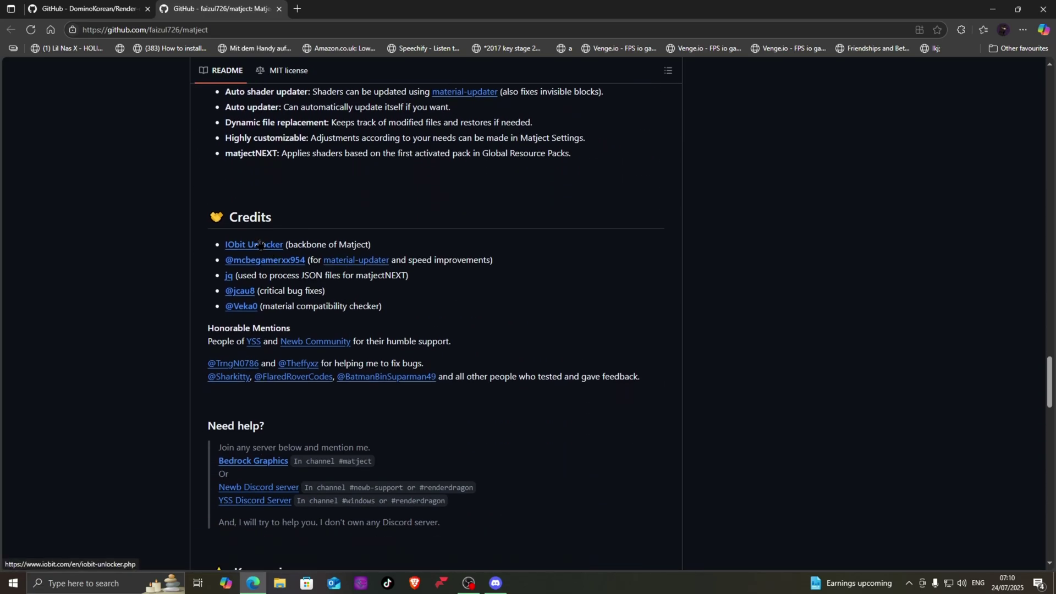
click(253, 243)
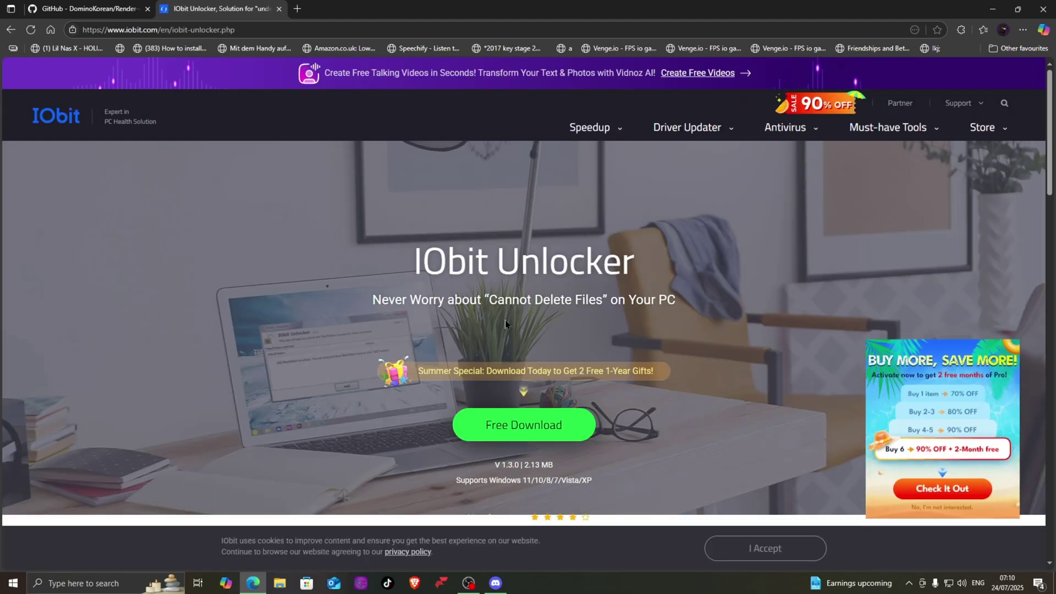
click(520, 425)
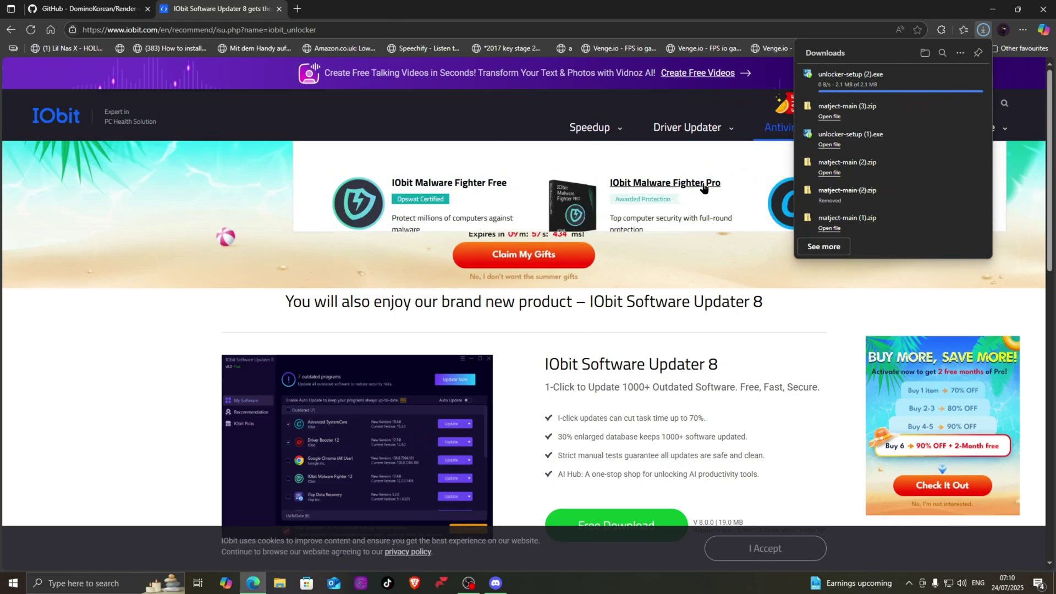
Run the downloaded setup to install IObit Unlocker into its existing folder with a desktop icon, and close the program
click(834, 82)
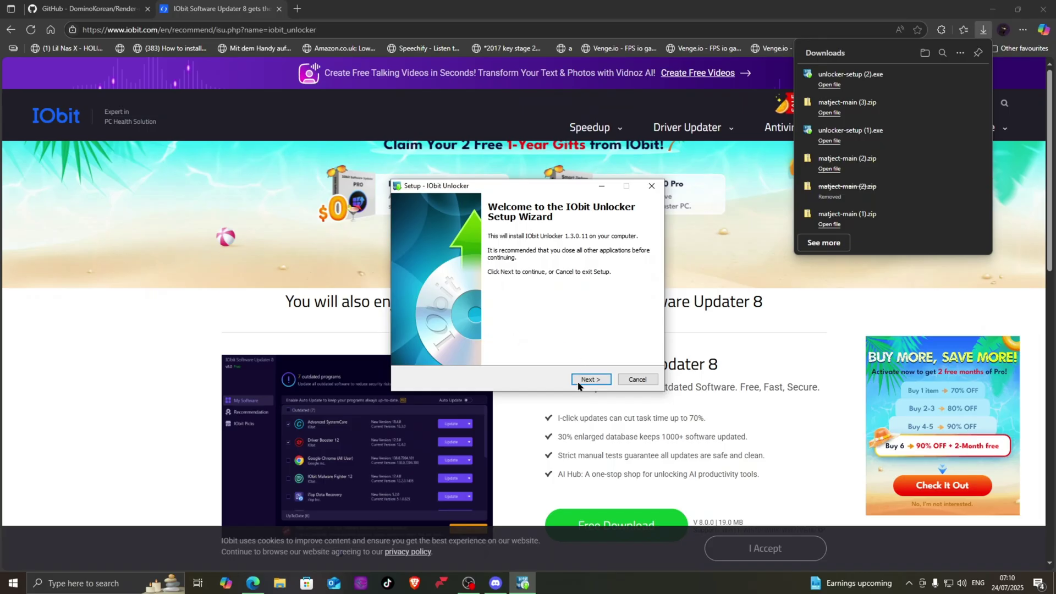
click(580, 381)
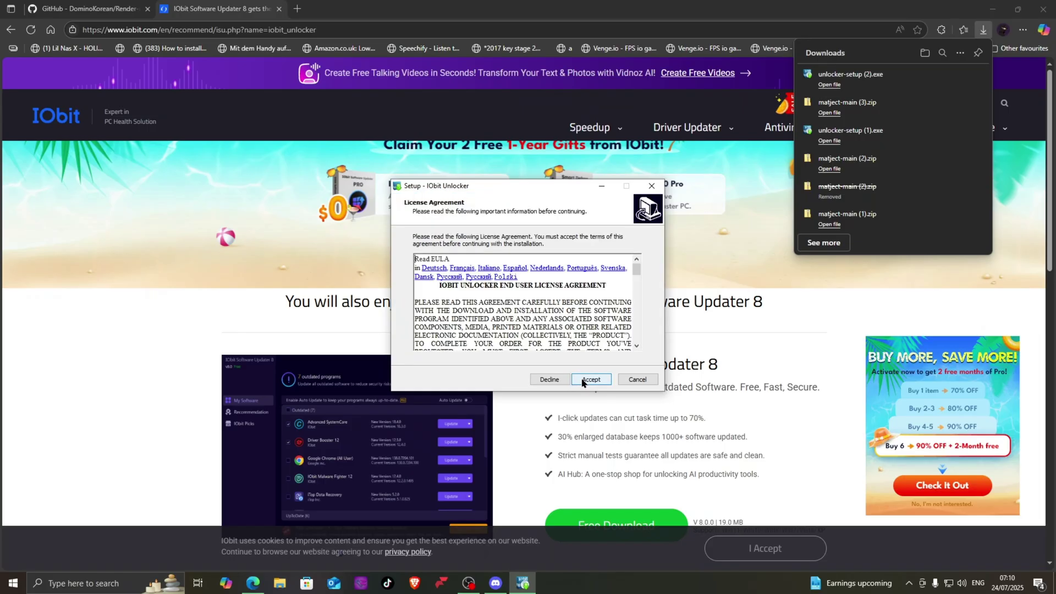
click(580, 381)
click(581, 381)
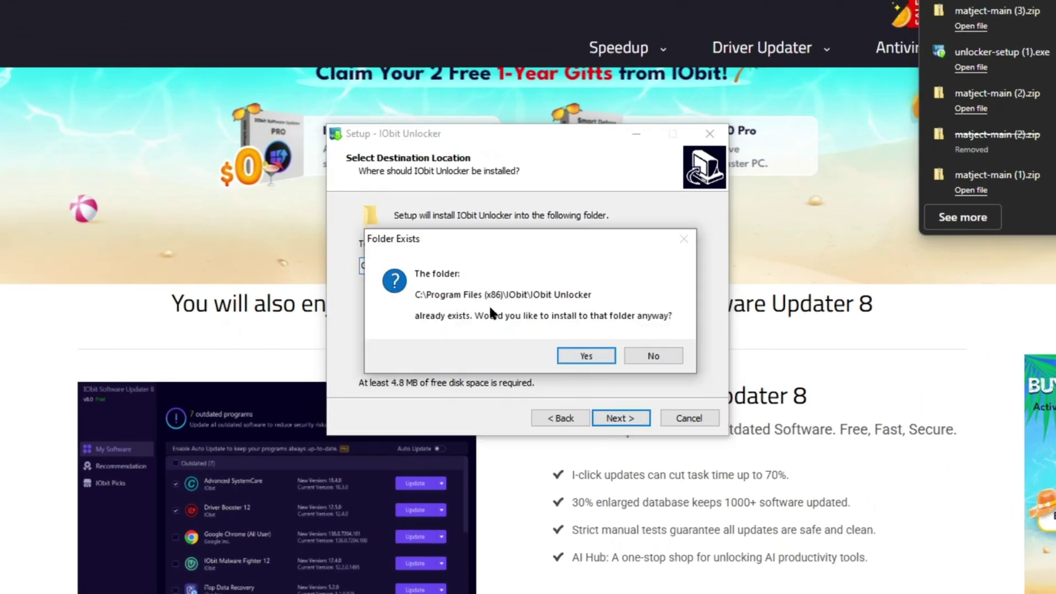
click(583, 352)
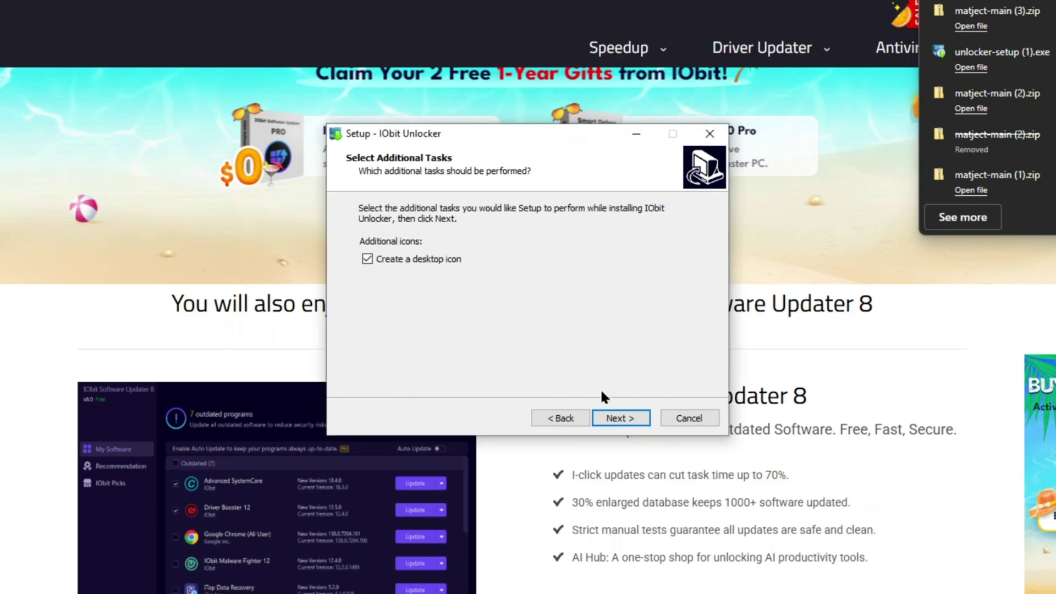
click(618, 417)
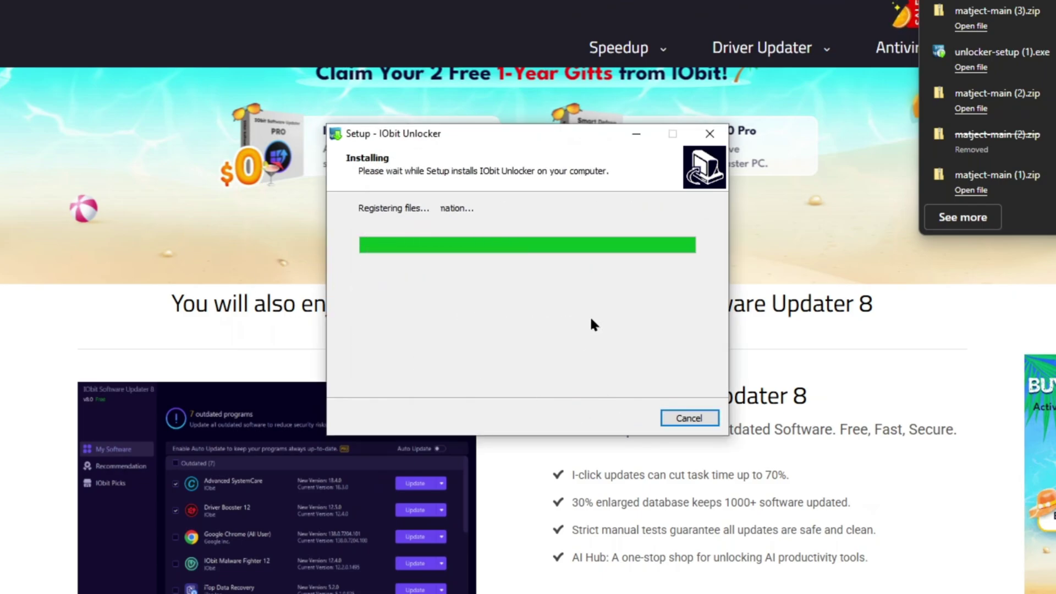
click(620, 417)
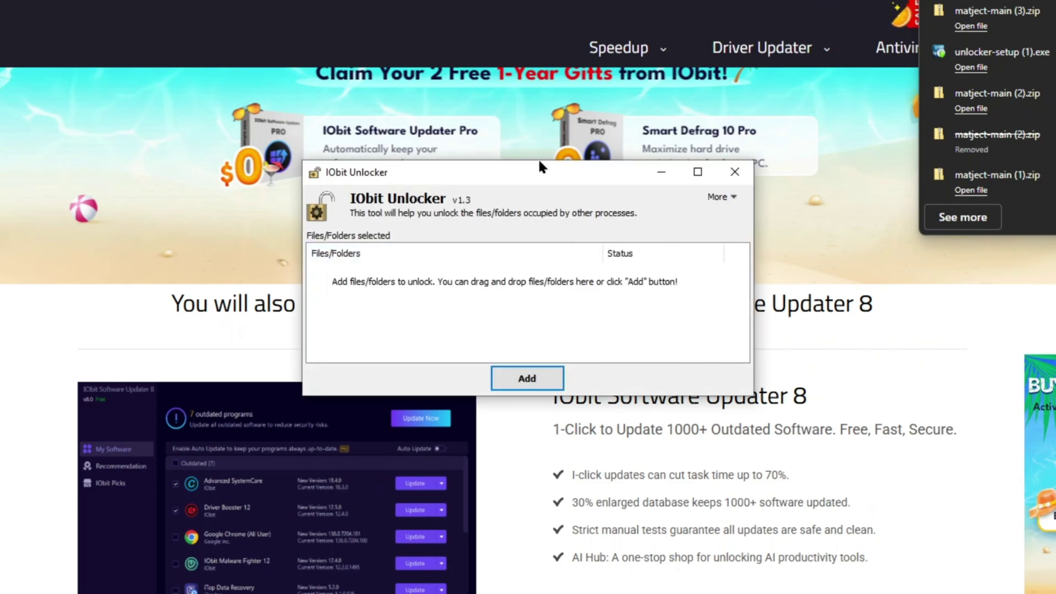
click(736, 171)
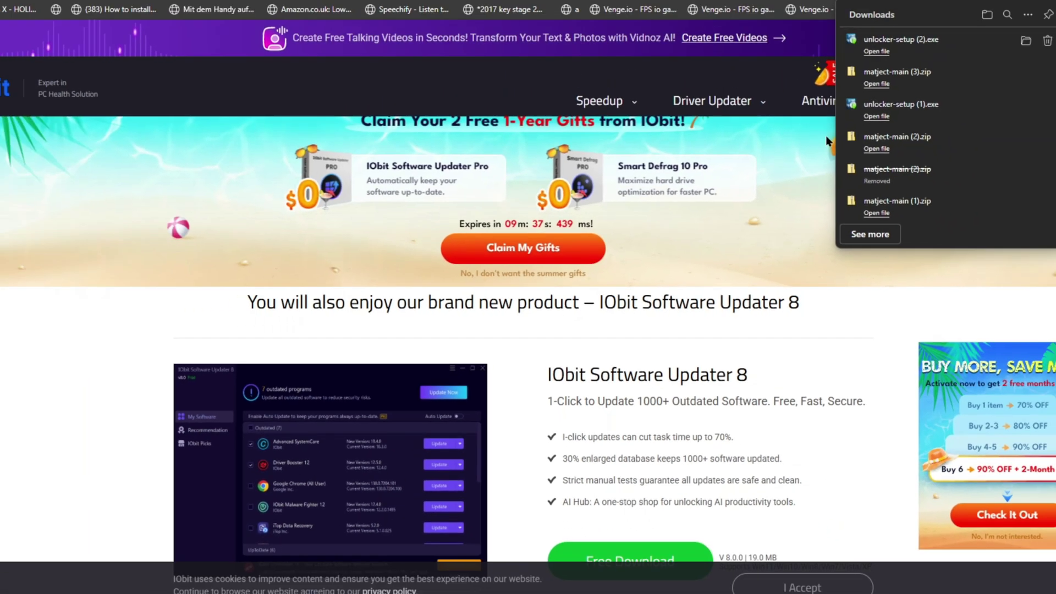
Return to the Render-dragon-shader-list page and look through the available RenderDragon shaders in the README
click(82, 9)
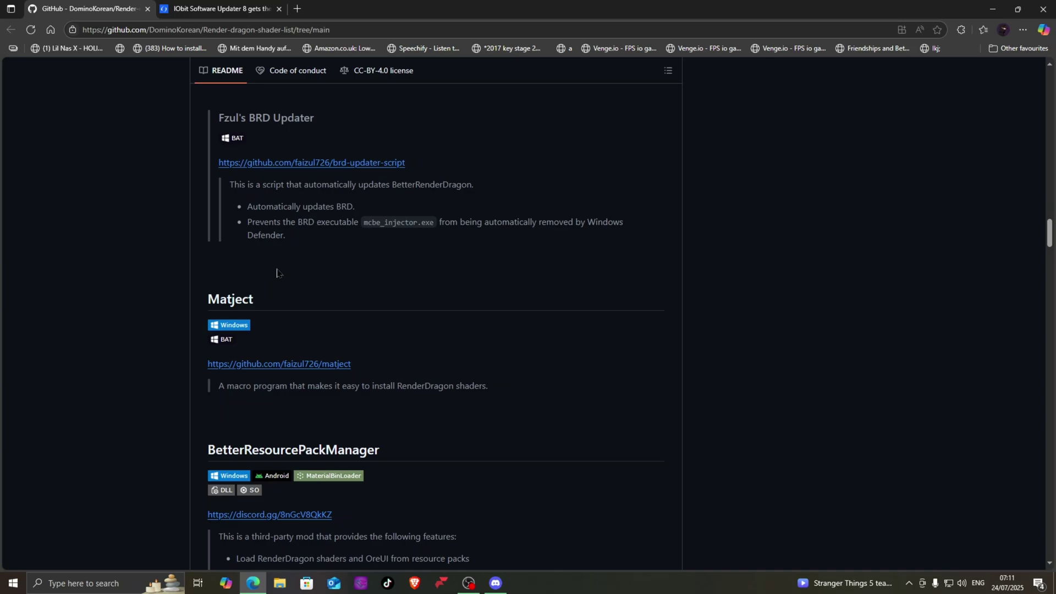
scroll(264, 285, down, 11)
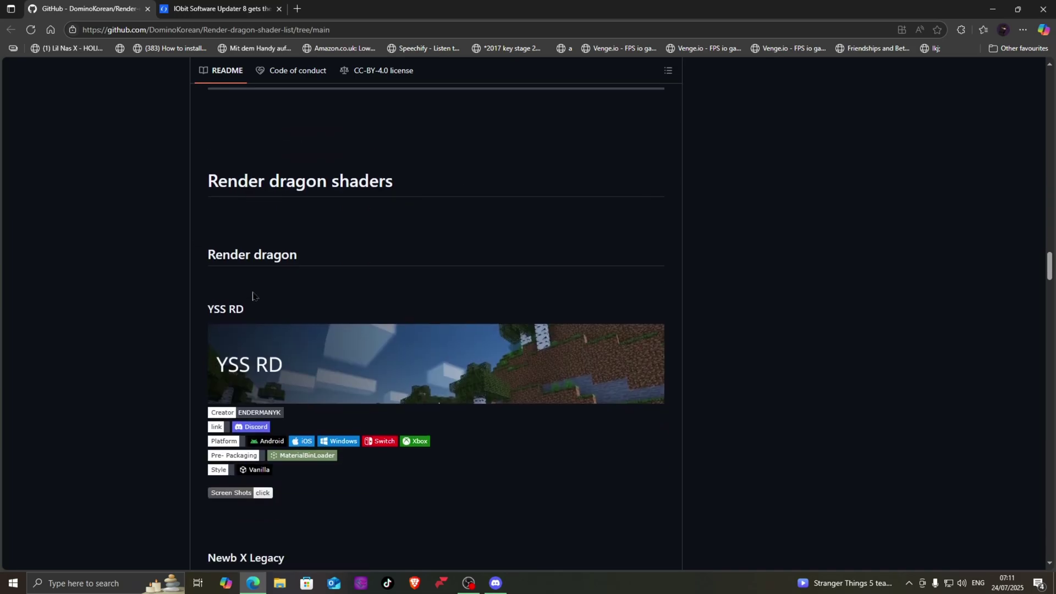
scroll(221, 209, up, 10)
scroll(231, 233, down, 6)
scroll(224, 236, up, 8)
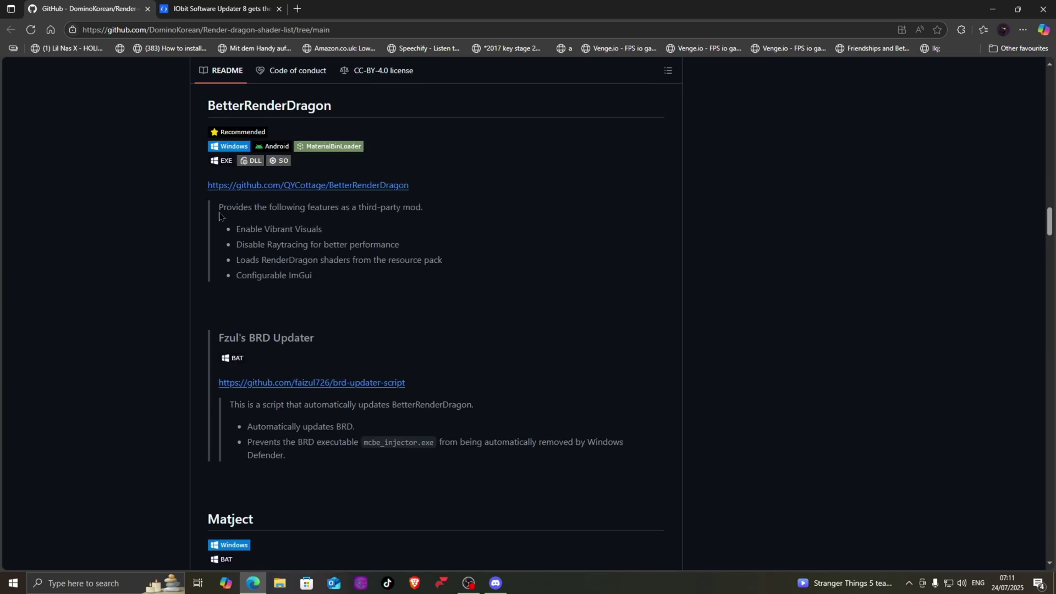
scroll(254, 276, down, 15)
scroll(254, 276, down, 7)
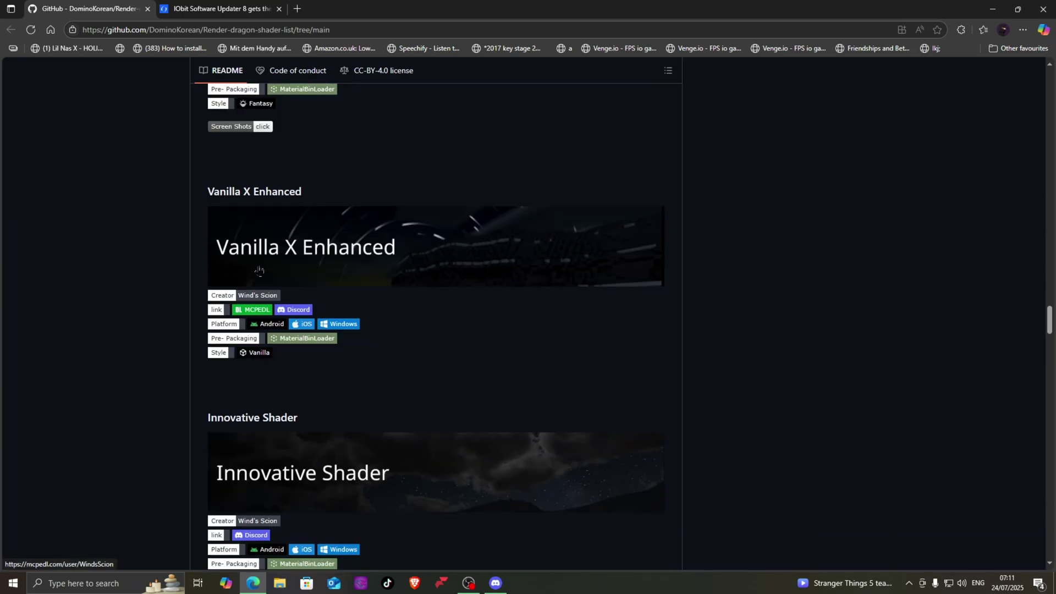
scroll(305, 255, down, 12)
scroll(291, 255, up, 8)
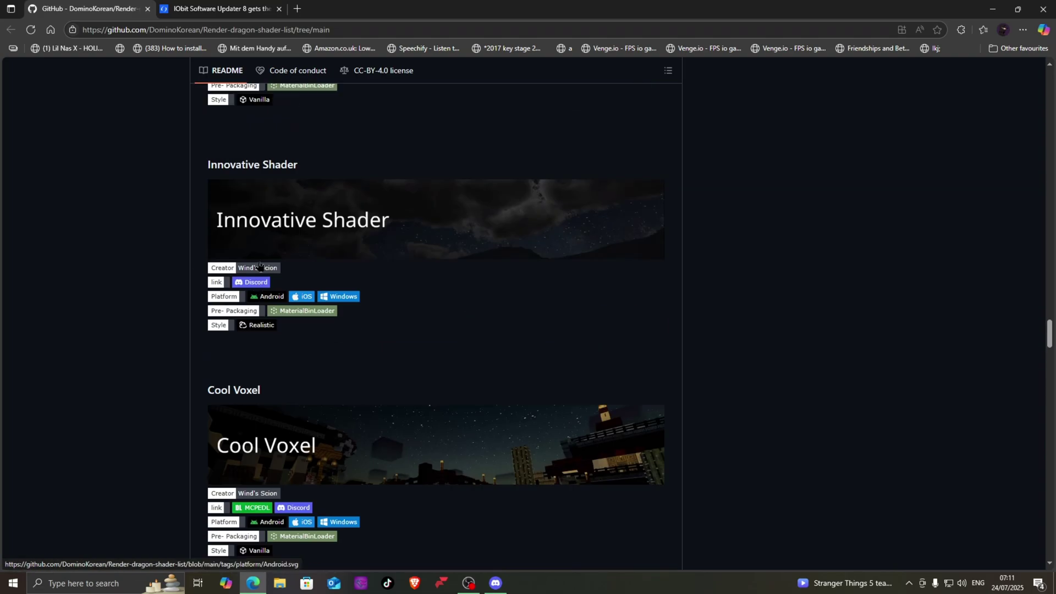
scroll(289, 257, up, 16)
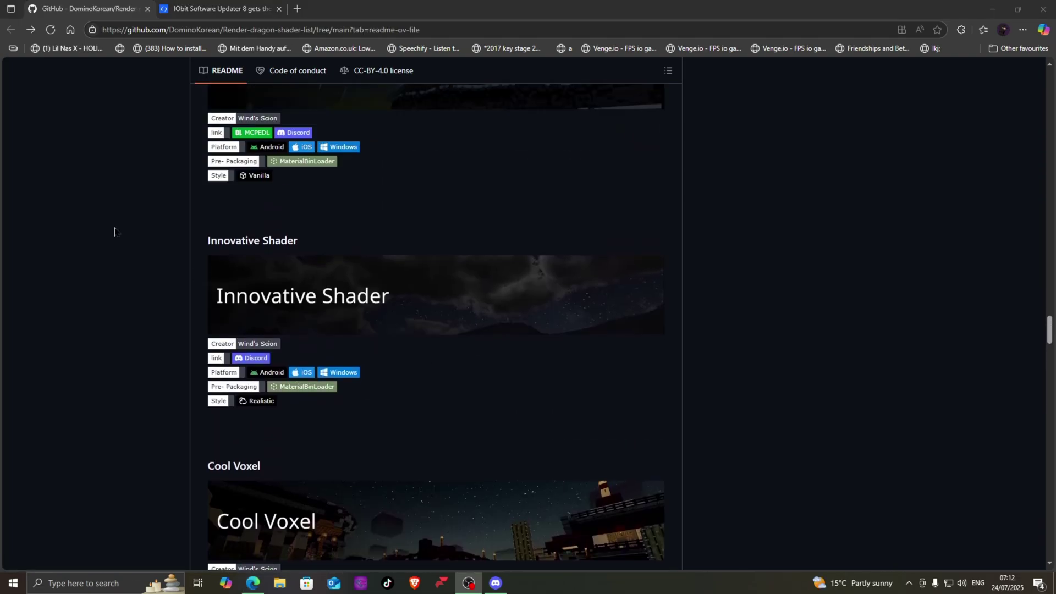
scroll(118, 231, up, 5)
scroll(121, 231, up, 19)
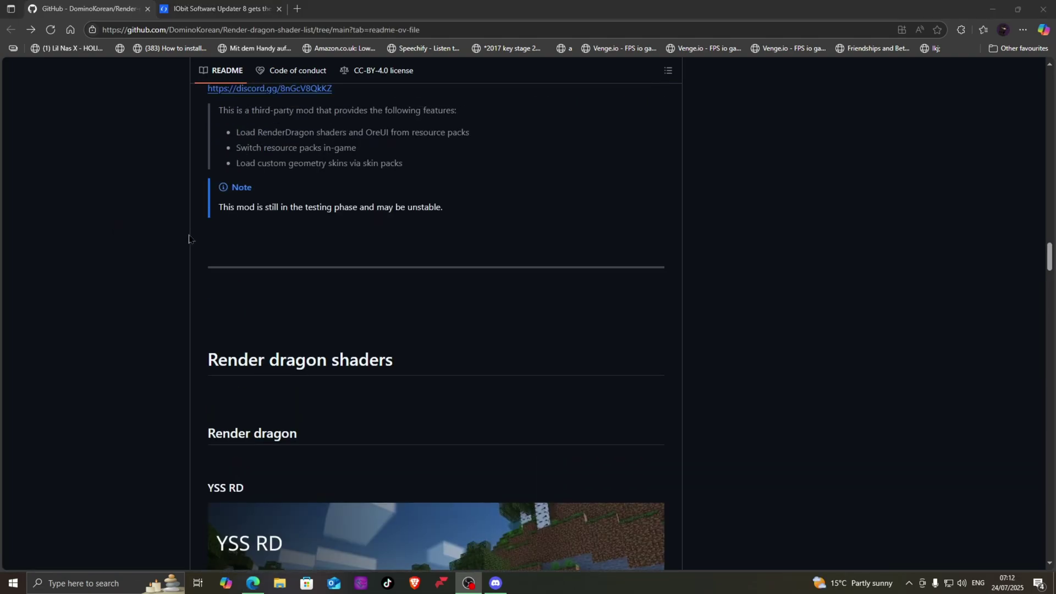
Open the CurseForge page of the Newb X Legacy shader from the list and download Newb Shader
scroll(226, 247, down, 8)
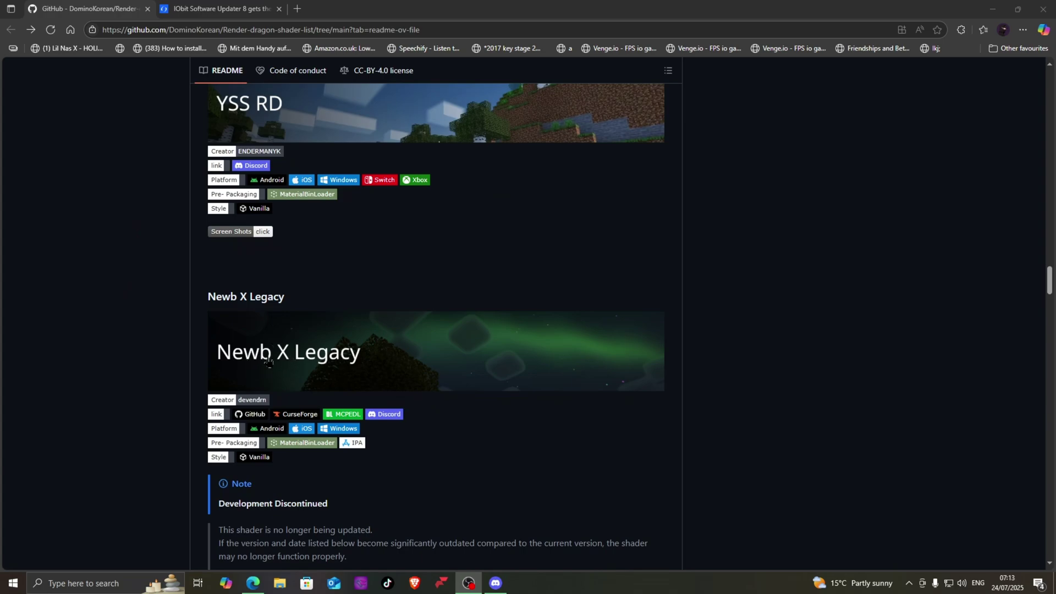
scroll(327, 360, down, 2)
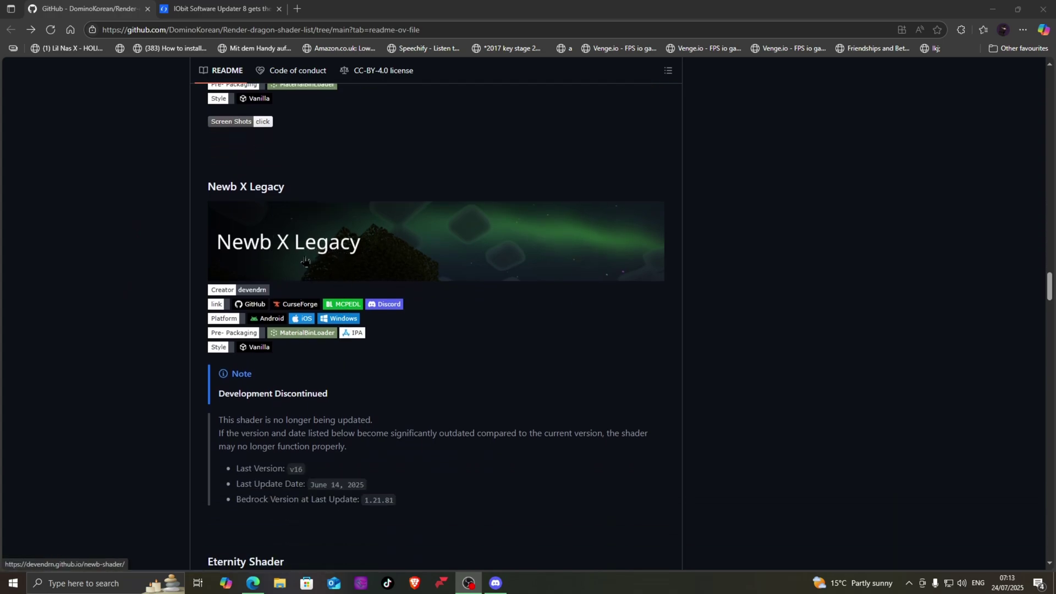
click(296, 304)
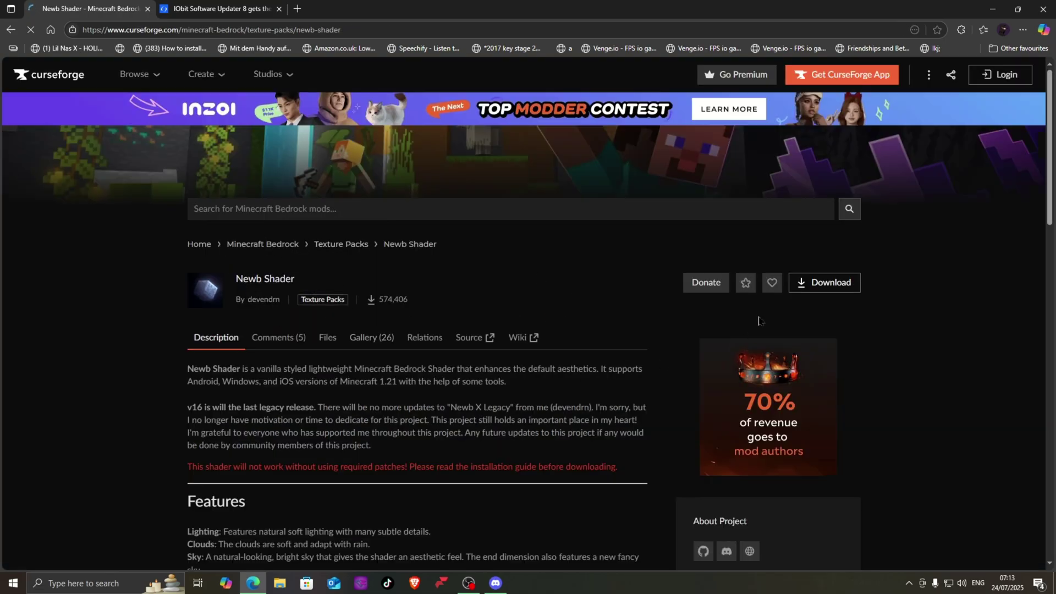
click(820, 284)
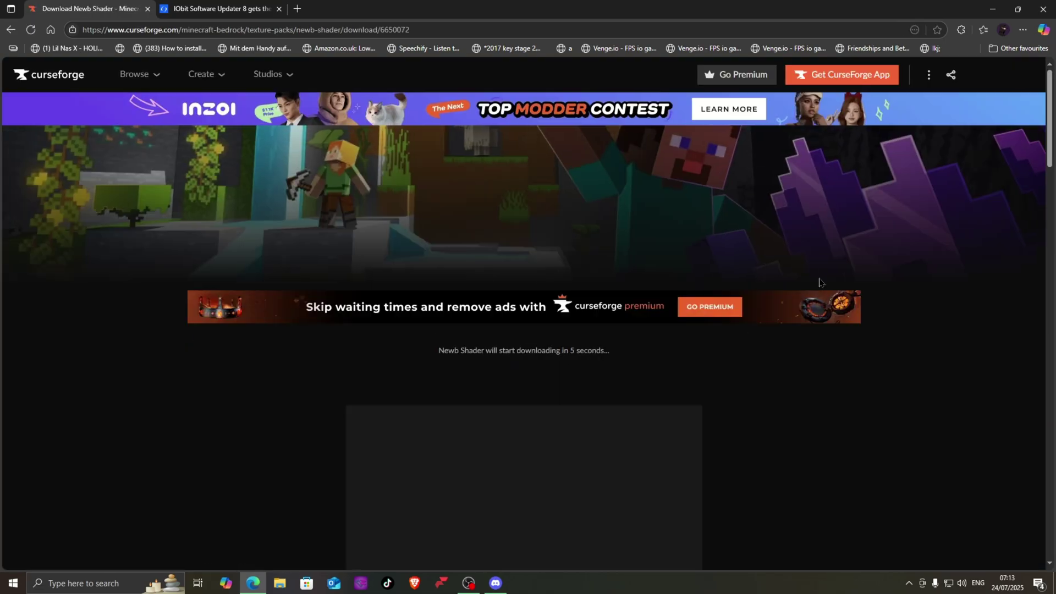
scroll(505, 304, down, 2)
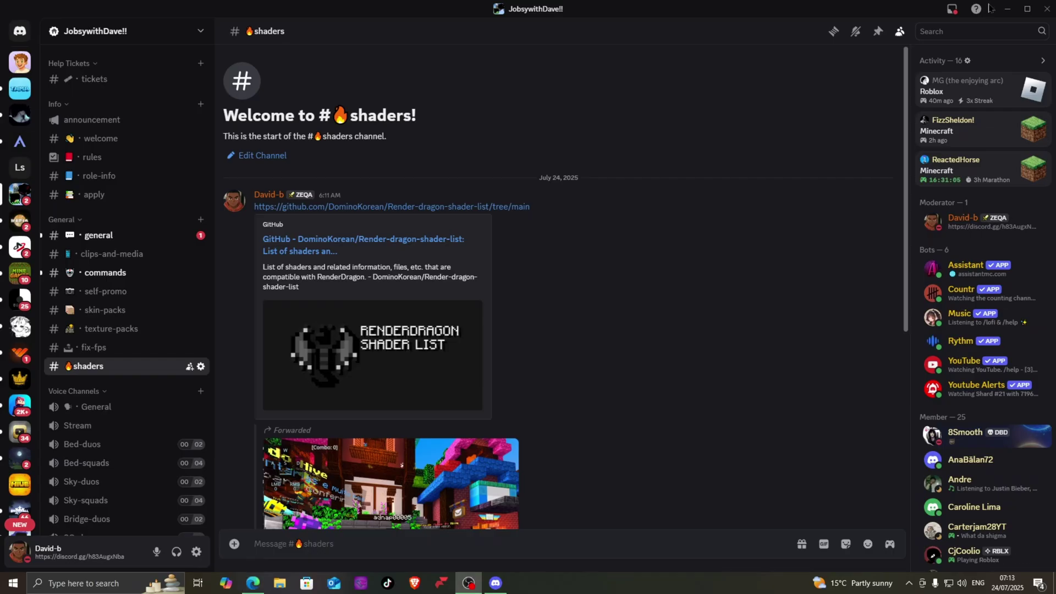
Minimise the browser and Discord, and move matject-main (3).zip from the Downloads folder onto the desktop
click(996, 11)
click(1008, 9)
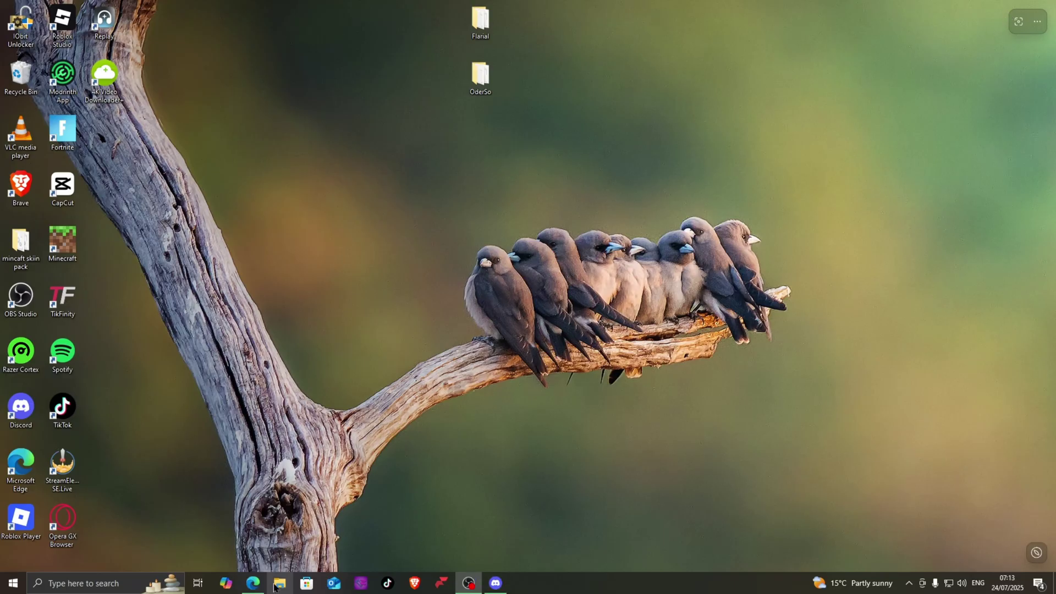
click(280, 583)
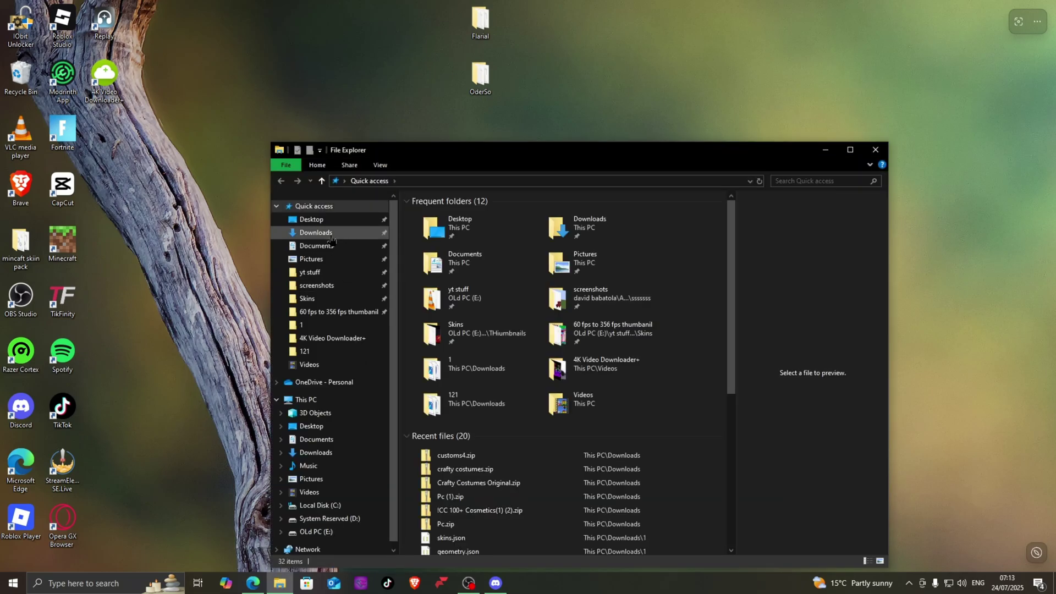
click(316, 232)
drag(392, 149, 317, 129)
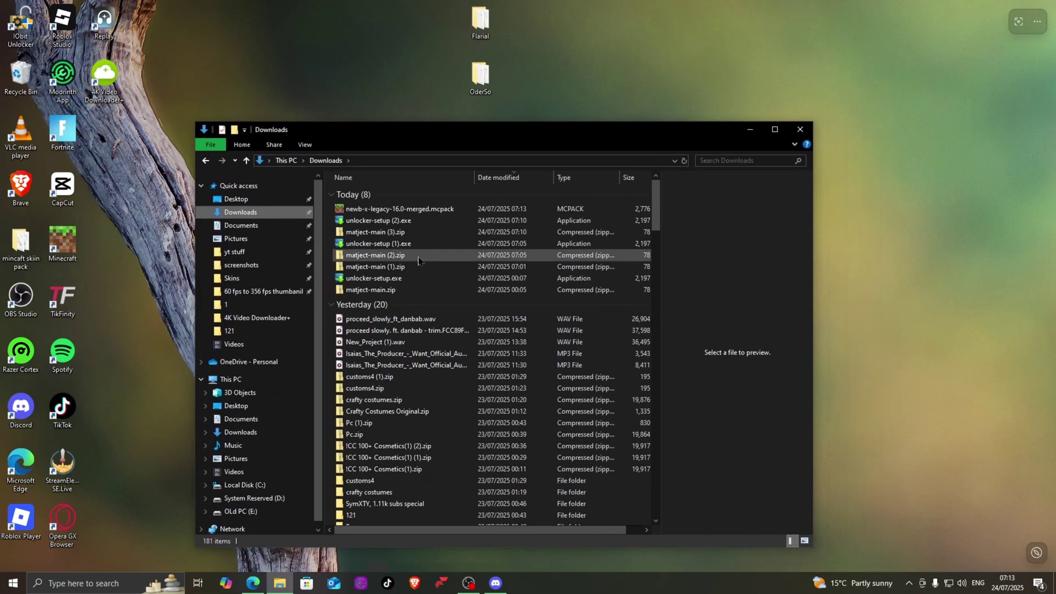
click(393, 256)
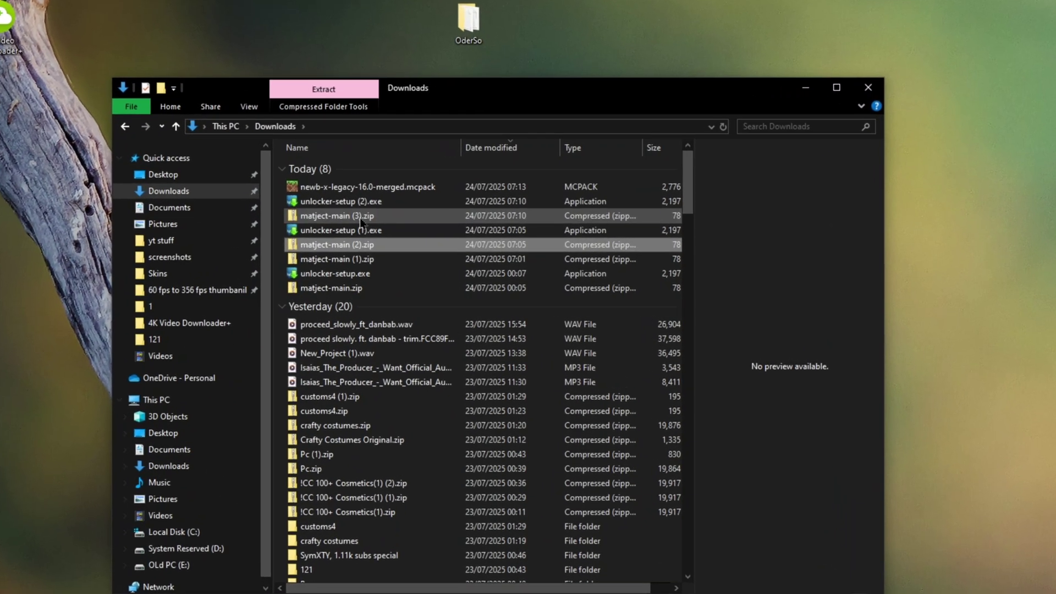
drag(360, 220, 294, 32)
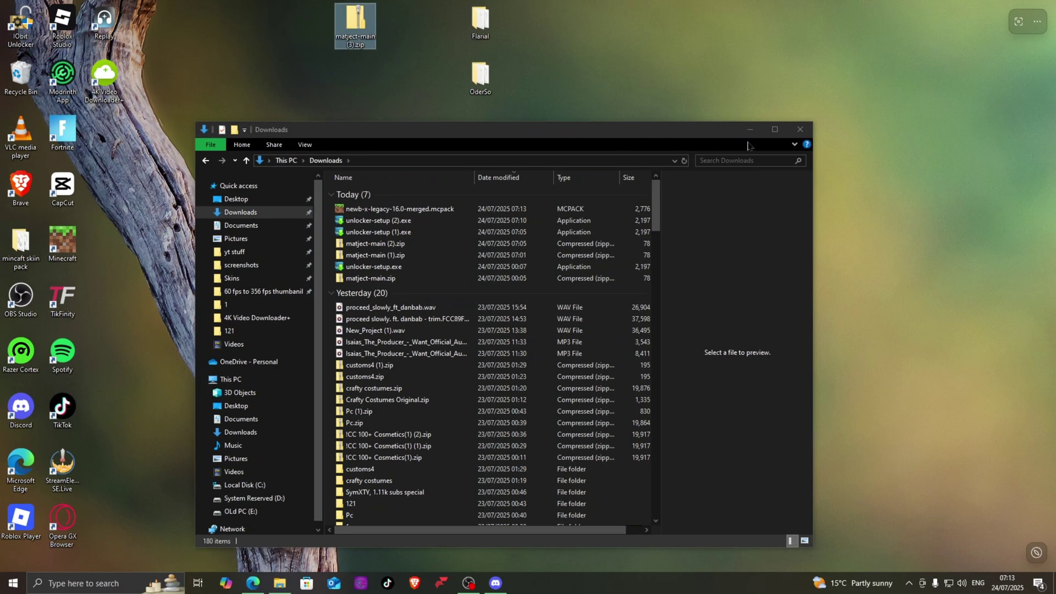
click(750, 130)
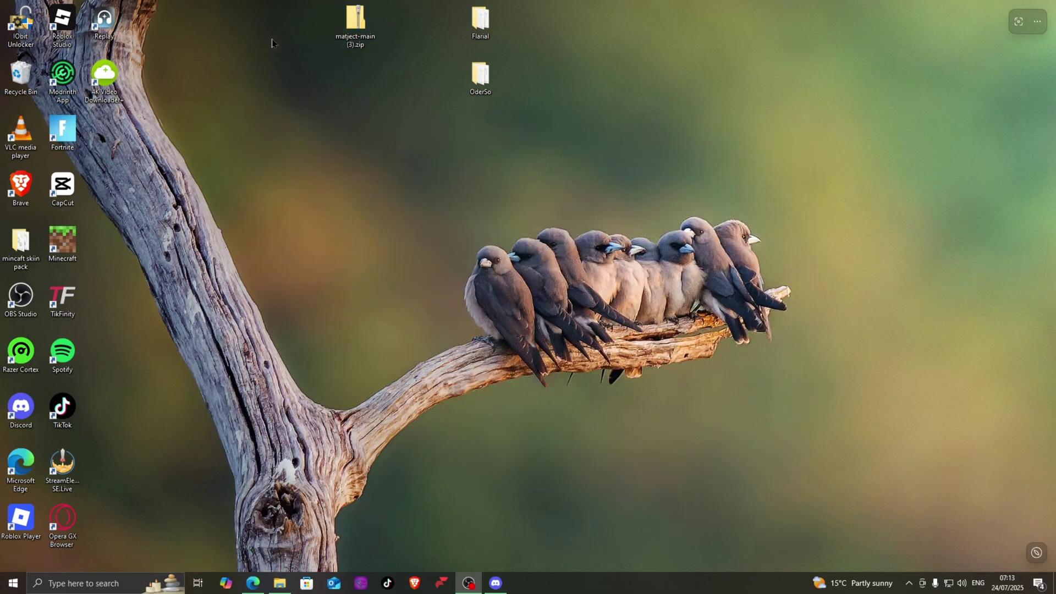
Extract all of matject-main (3).zip into a matject-main (3) folder on the desktop
right_click(353, 34)
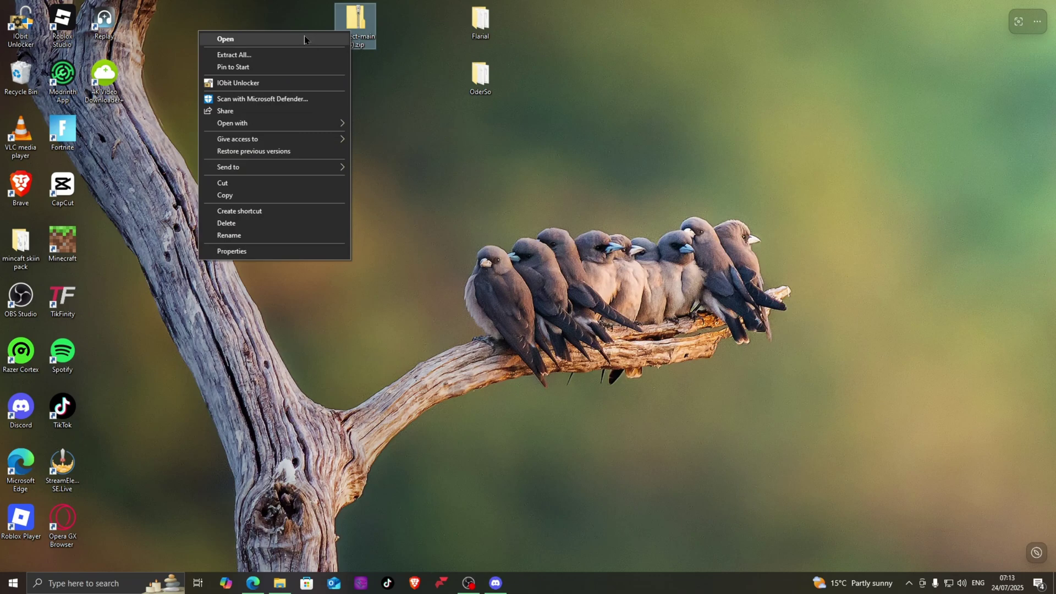
click(290, 55)
click(624, 397)
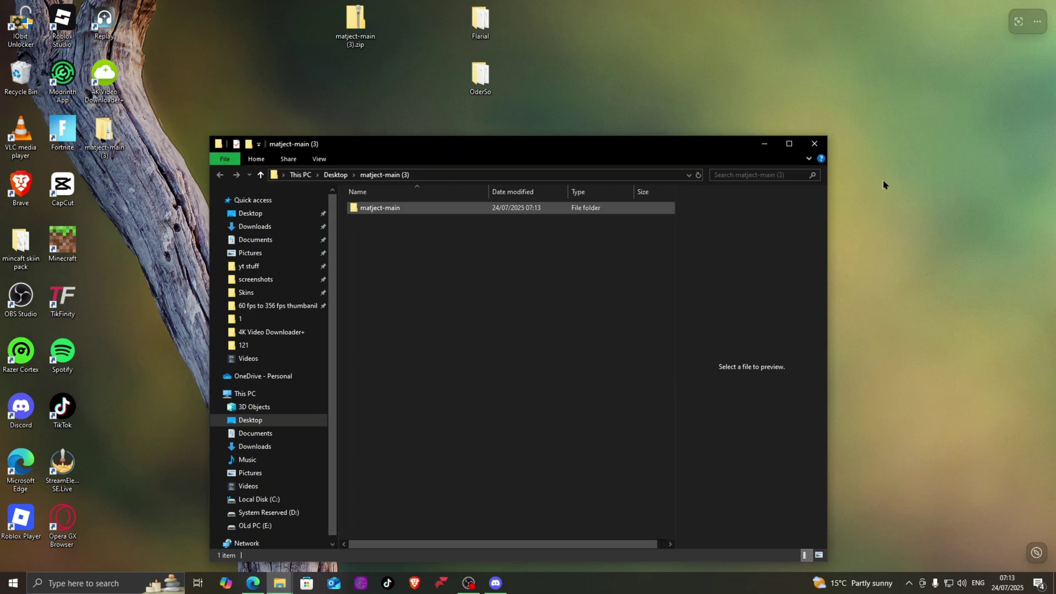
Run matject.bat from the extracted matject-main folder, allowing it to run past the Microsoft Defender SmartScreen block
double_click(396, 214)
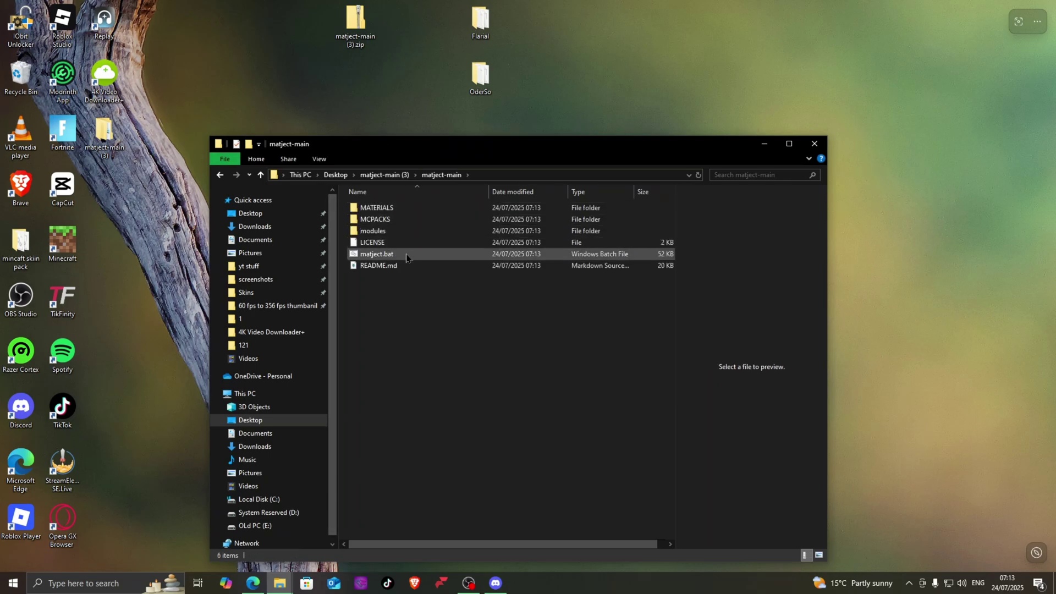
click(405, 255)
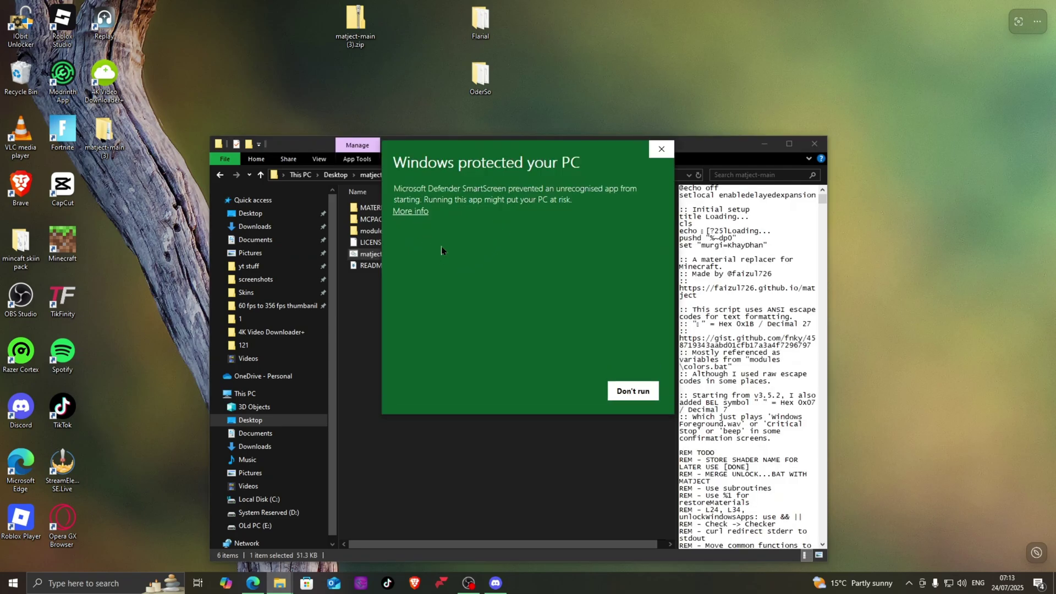
click(422, 212)
click(586, 389)
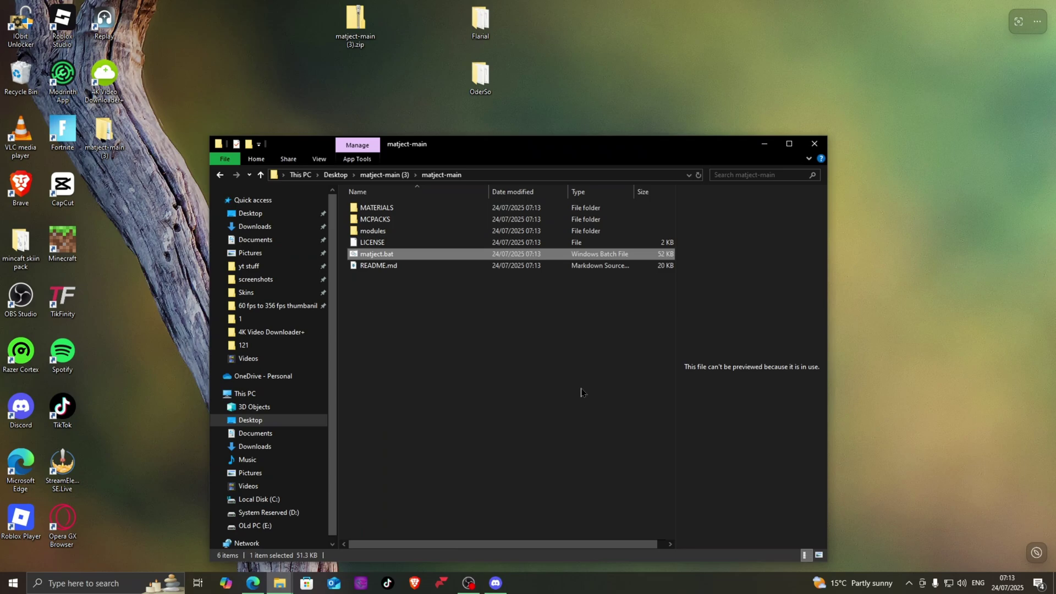
Try to get through Matject's loading and welcome screens and confirm its first-use notice with YES
drag(241, 127, 416, 199)
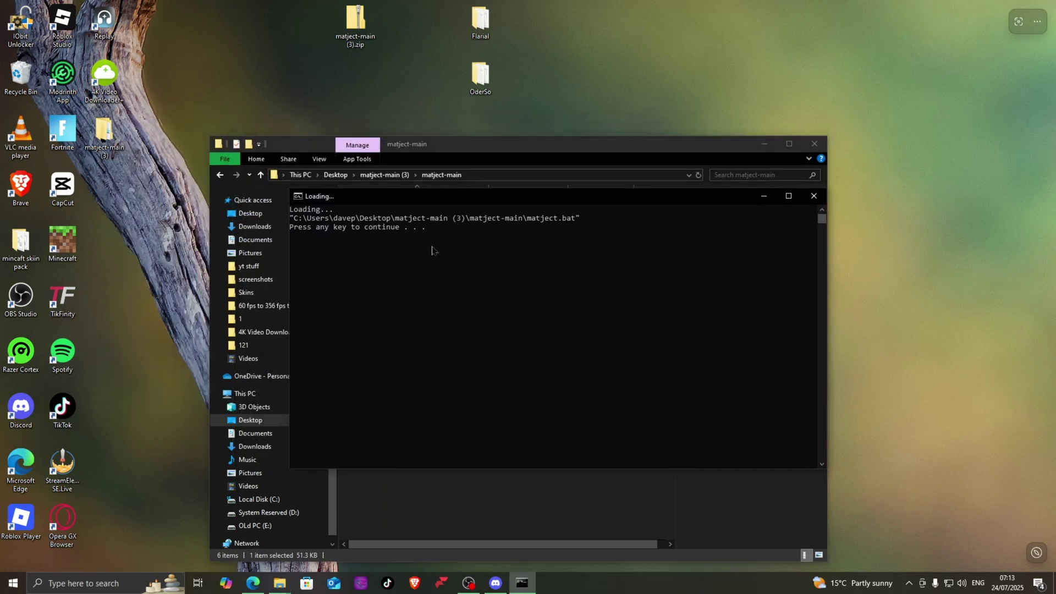
click(466, 290)
key(Return)
key(Return)
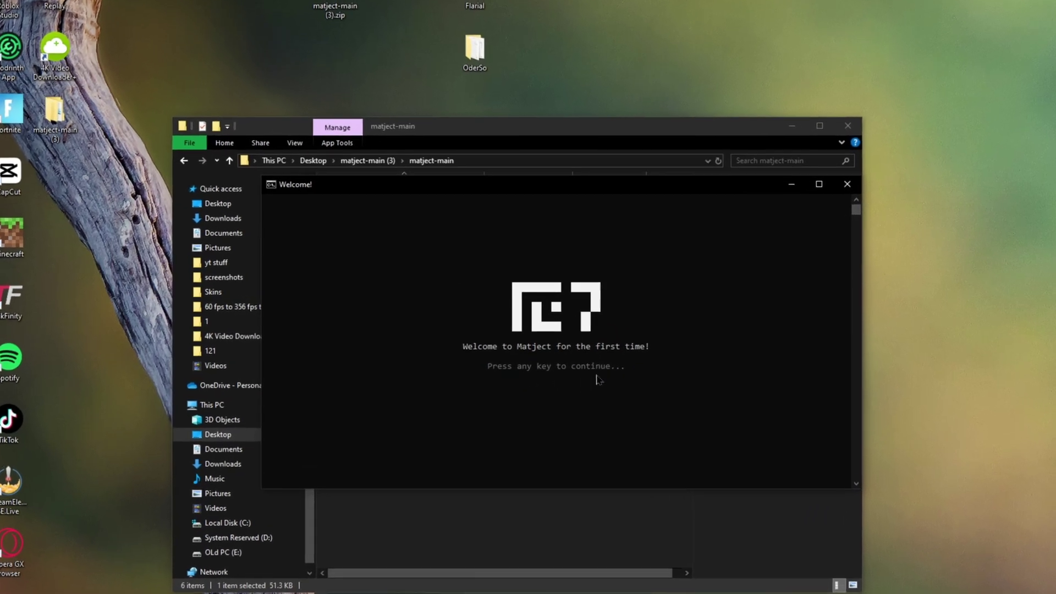
click(542, 365)
key(Return)
key(Return)
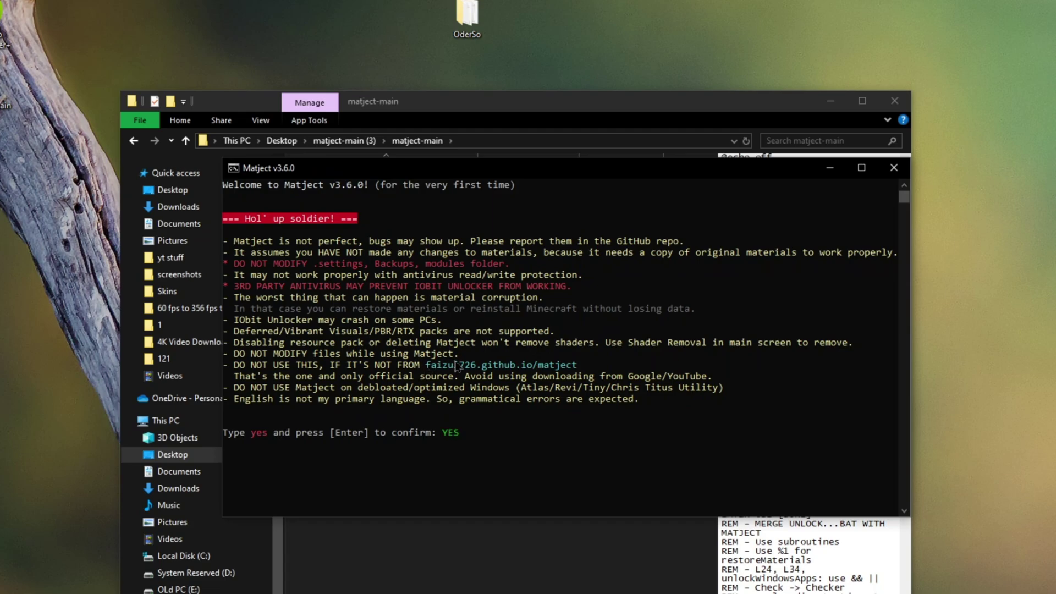
key(Return)
key(Return)
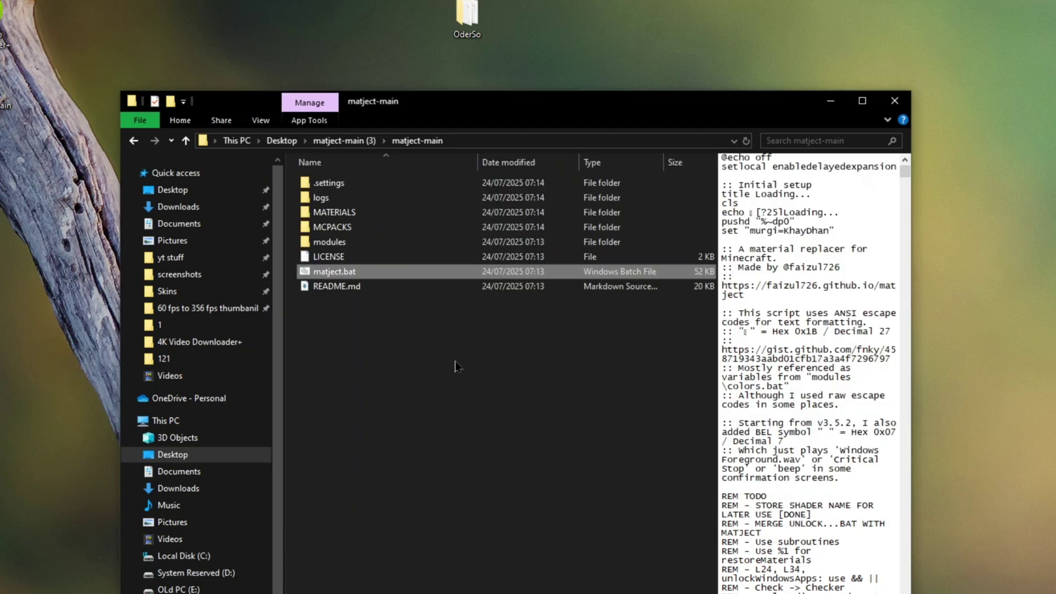
Run matject.bat again, continue past the welcome screen and confirm the first-use notice with yes
double_click(394, 275)
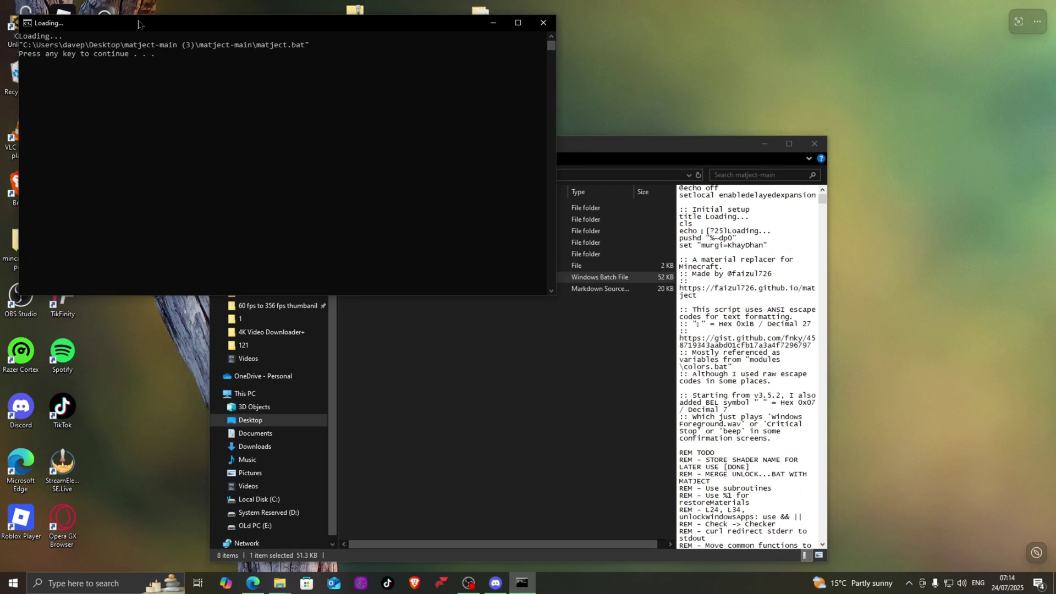
drag(138, 25, 341, 133)
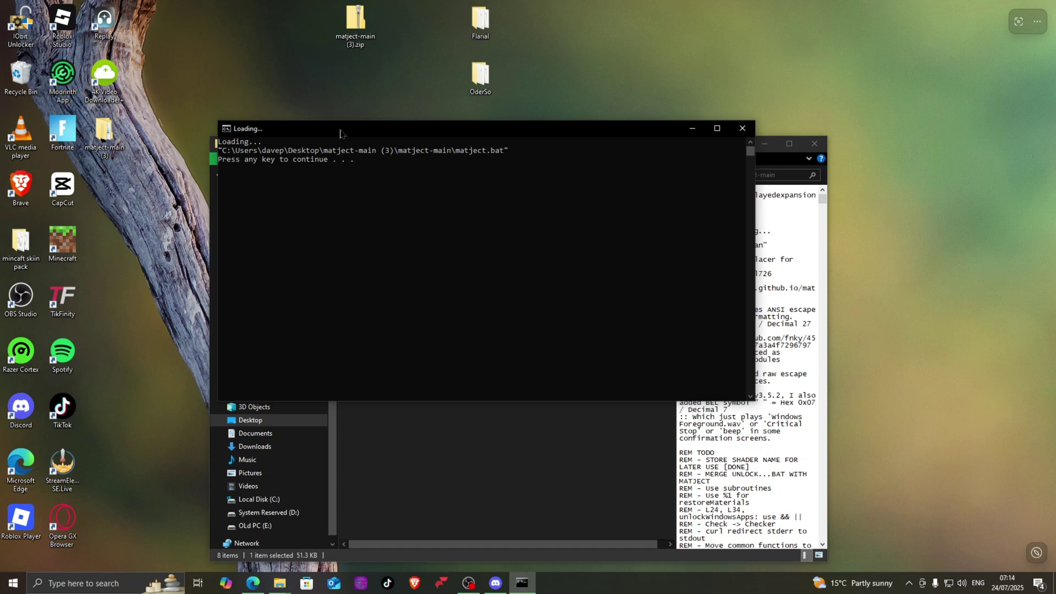
click(366, 187)
key(Return)
key(Return)
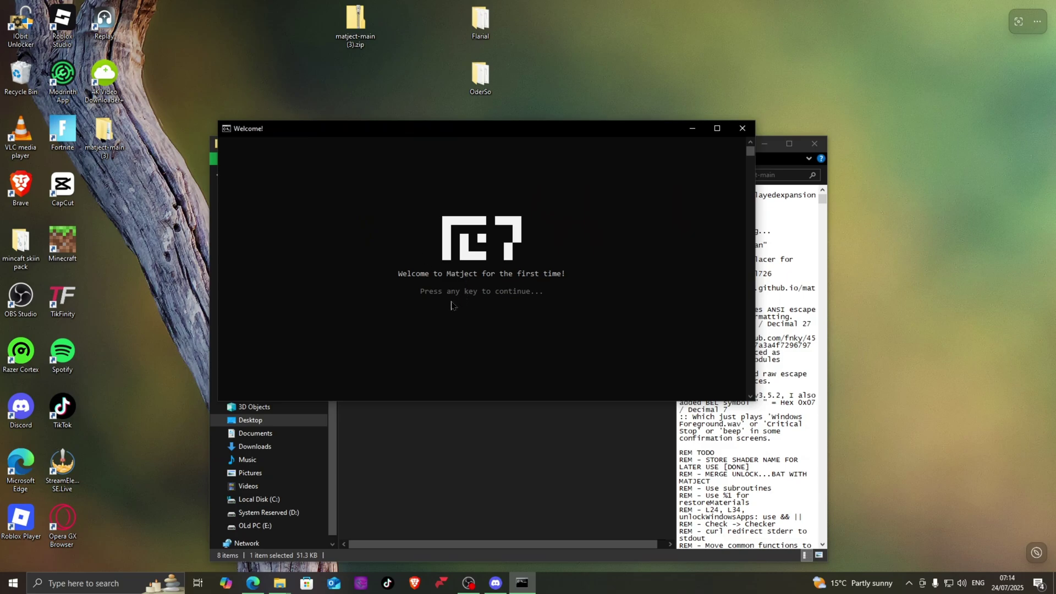
click(370, 306)
key(Return)
key(Return)
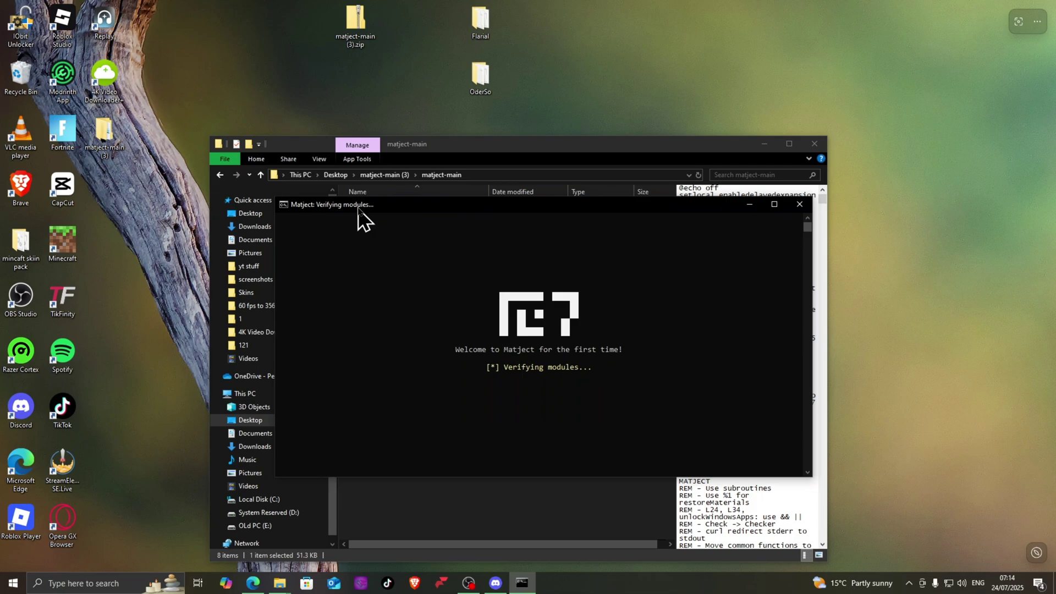
click(472, 408)
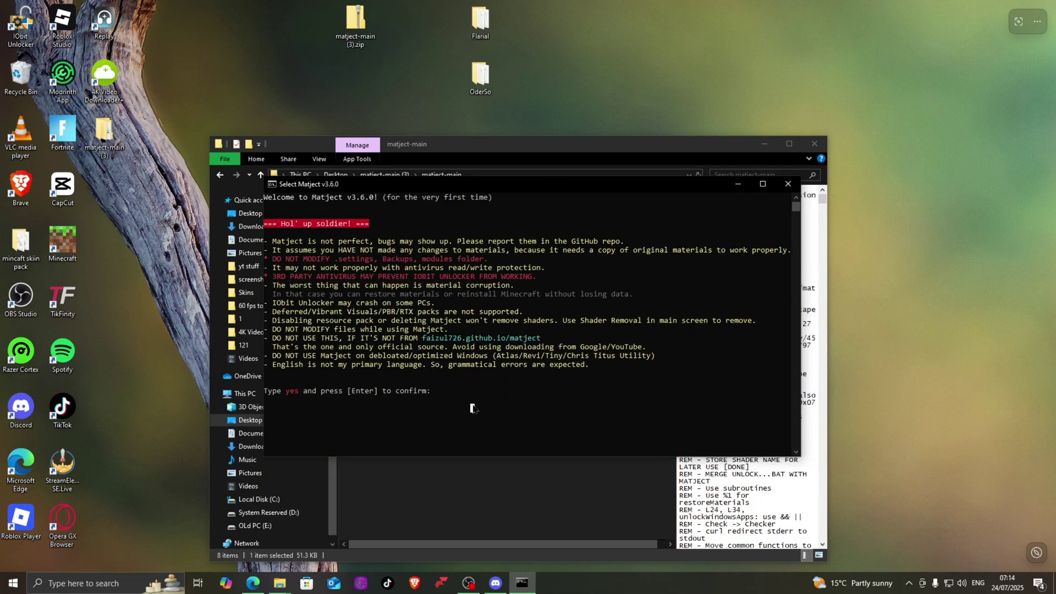
text(y)
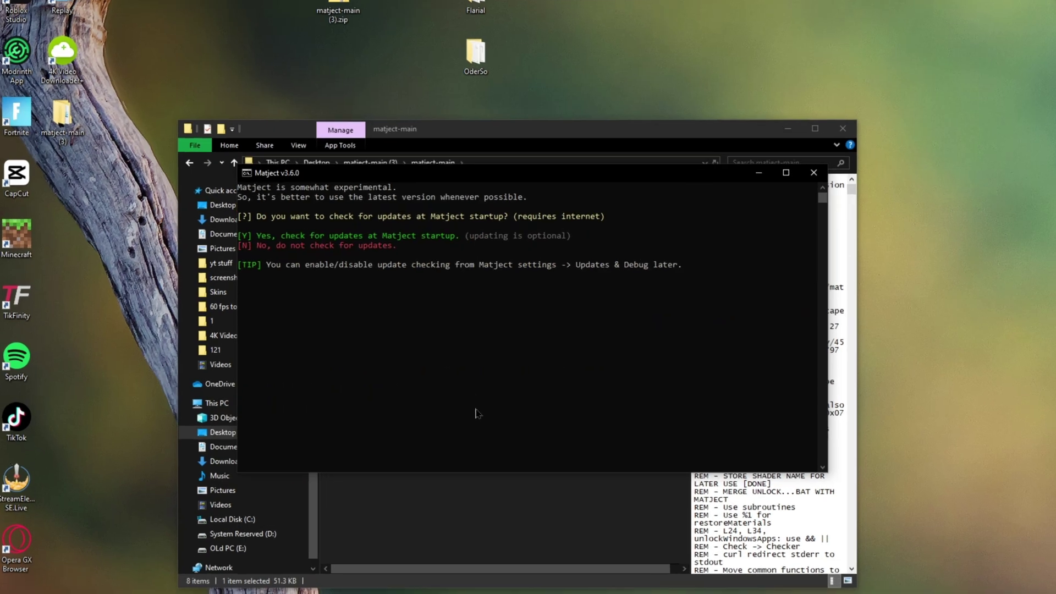
Answer yes to Matject's setup questions about startup update checks, desktop and Start menu shortcuts, and getting material-updater
key(y)
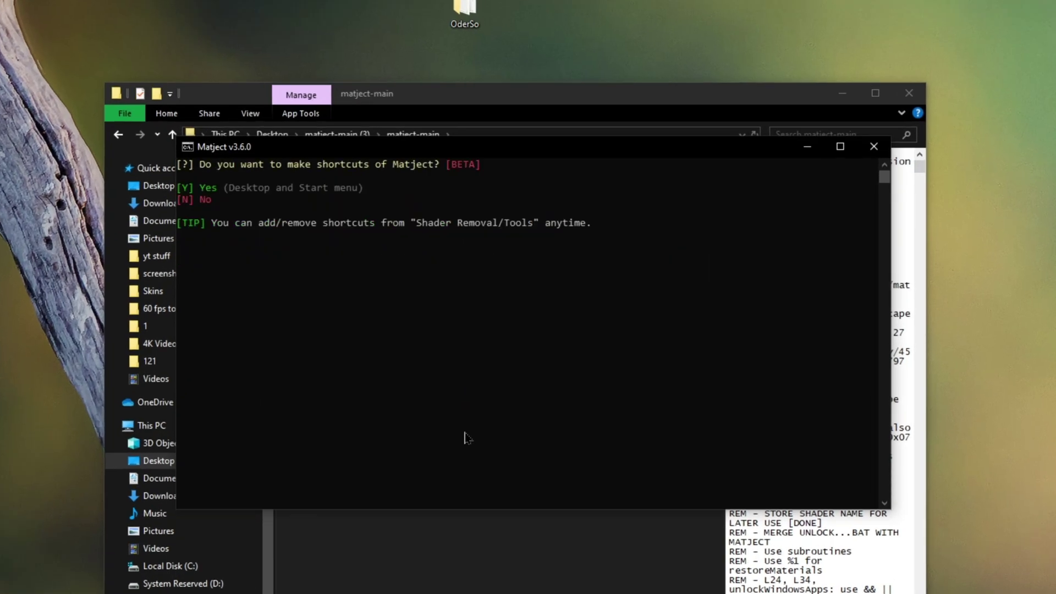
key(y)
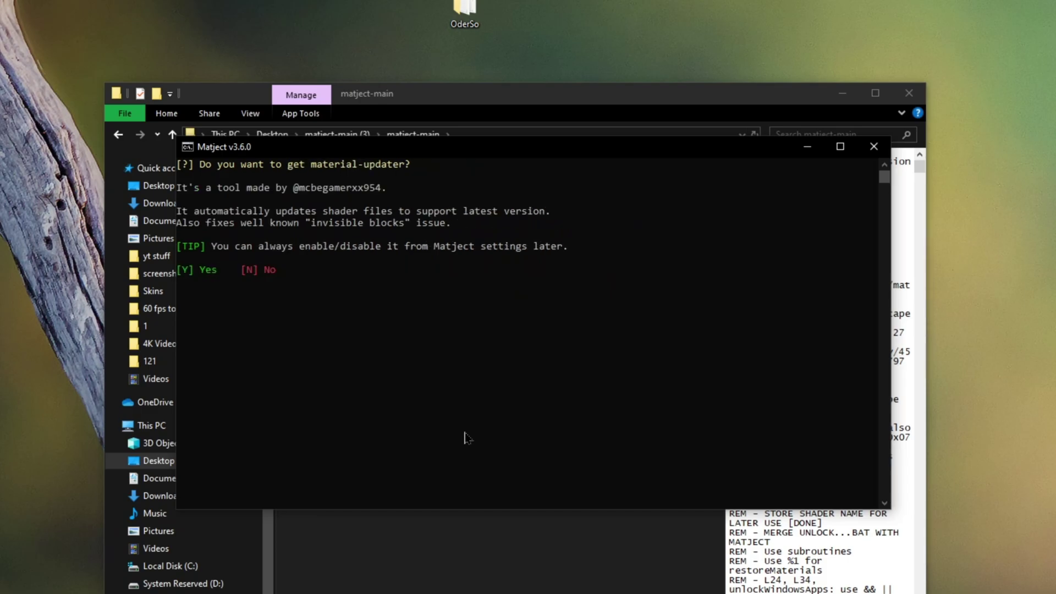
key(y)
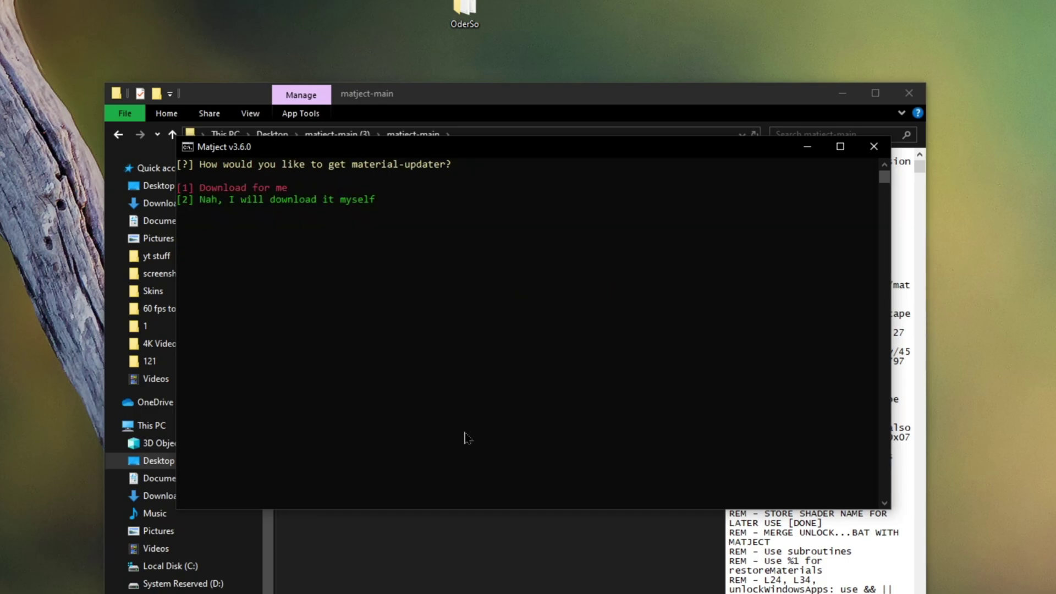